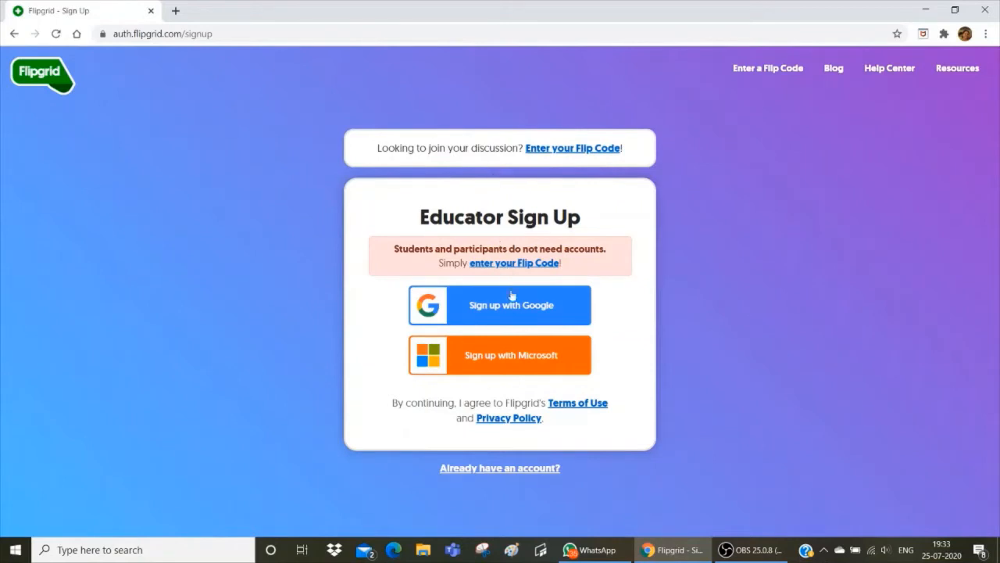
Log in to the existing Flipgrid educator account through Microsoft, using the signed-in school account
{"action": "left_click", "coordinate": [503, 356]}
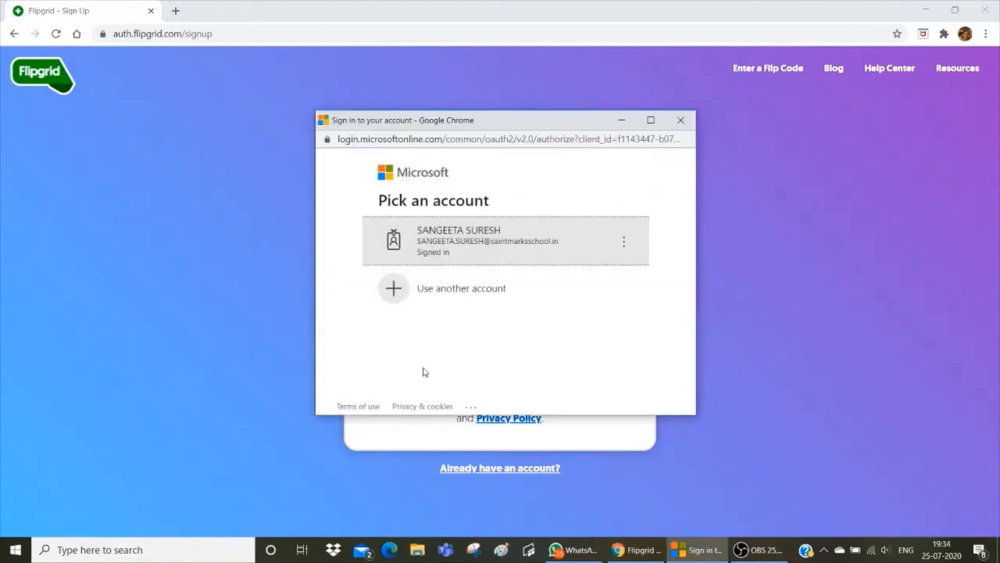
{"action": "left_click", "coordinate": [681, 121]}
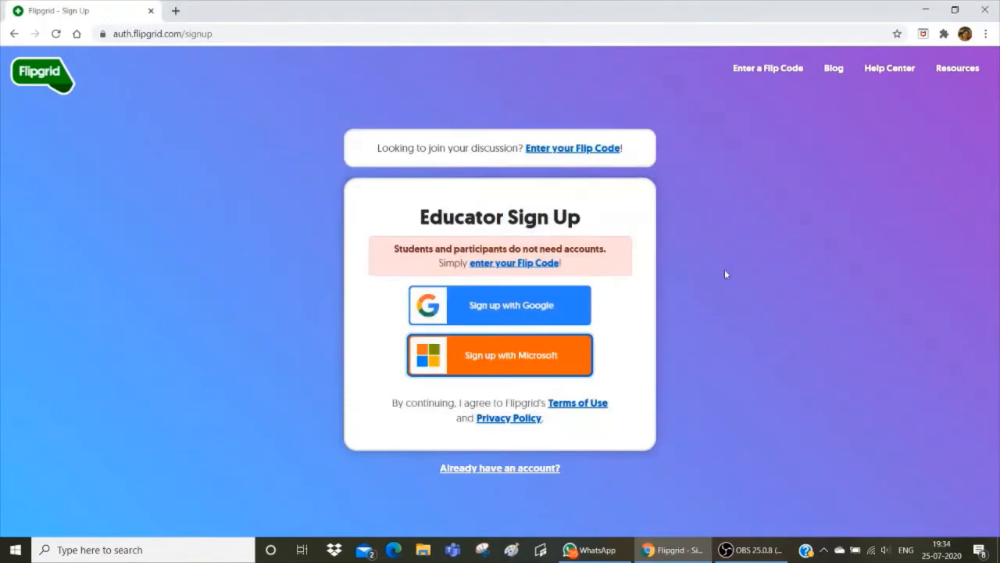
{"action": "left_click", "coordinate": [504, 469]}
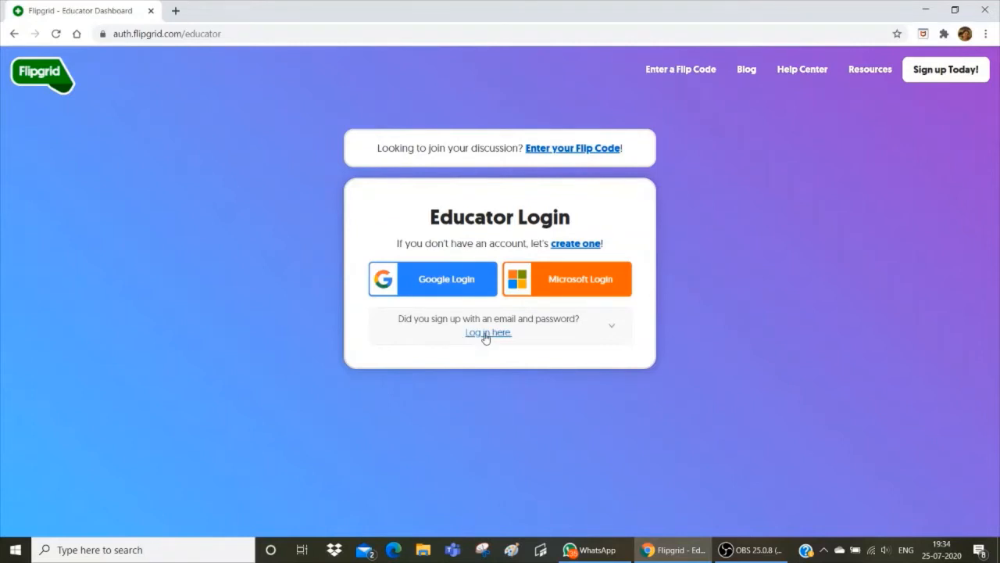
{"action": "left_click", "coordinate": [575, 281]}
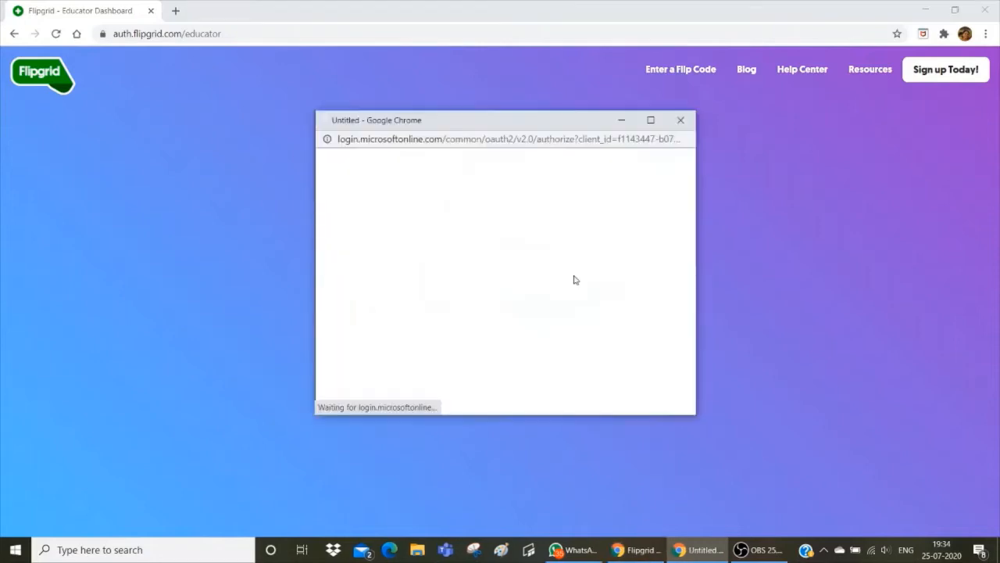
{"action": "left_click", "coordinate": [457, 248]}
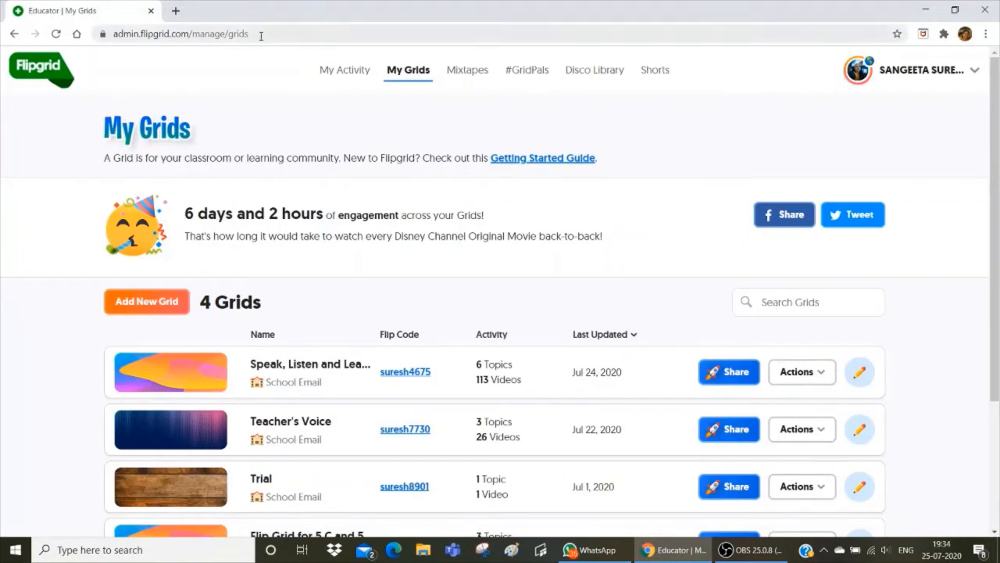
Start a new grid and name it "The Language Grid"
{"action": "left_click_drag", "start_coordinate": [255, 33], "coordinate": [109, 27]}
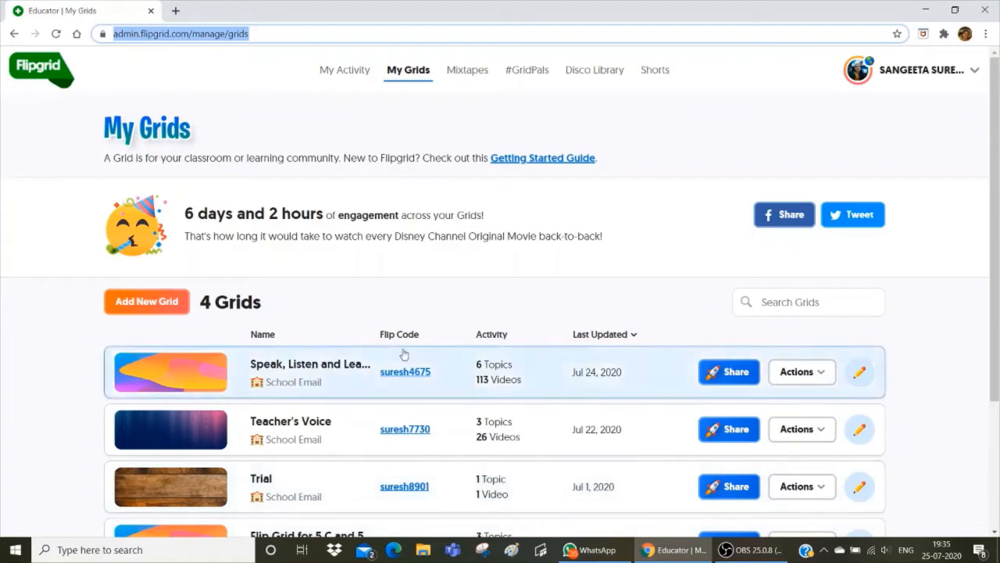
{"action": "left_click", "coordinate": [144, 303]}
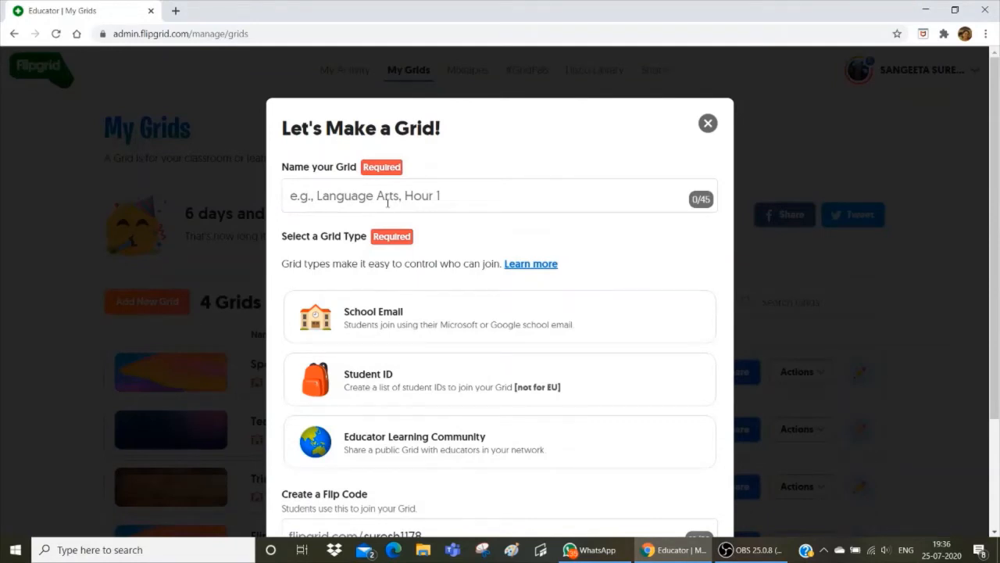
{"action": "left_click", "coordinate": [446, 196]}
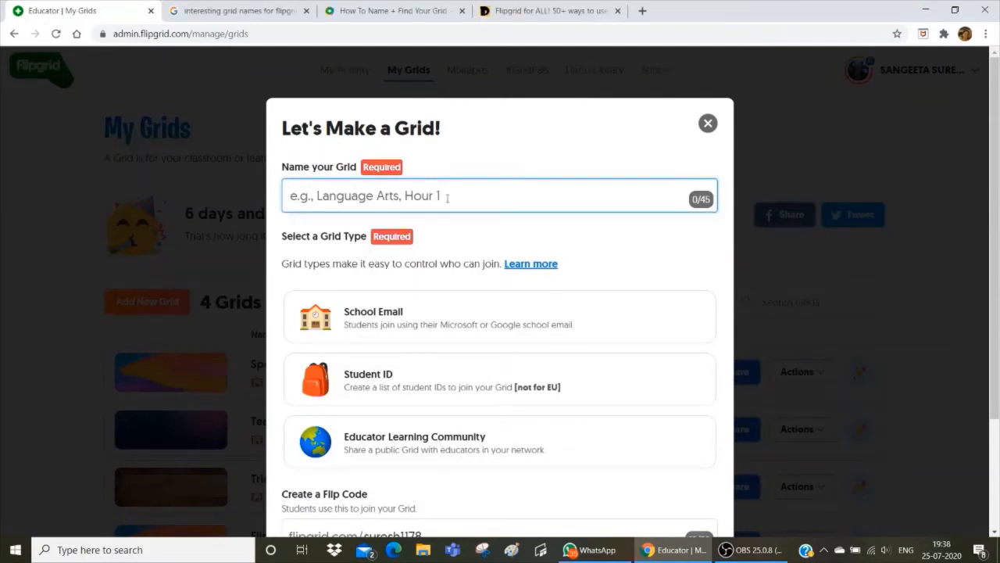
{"action": "type", "text": "The "}
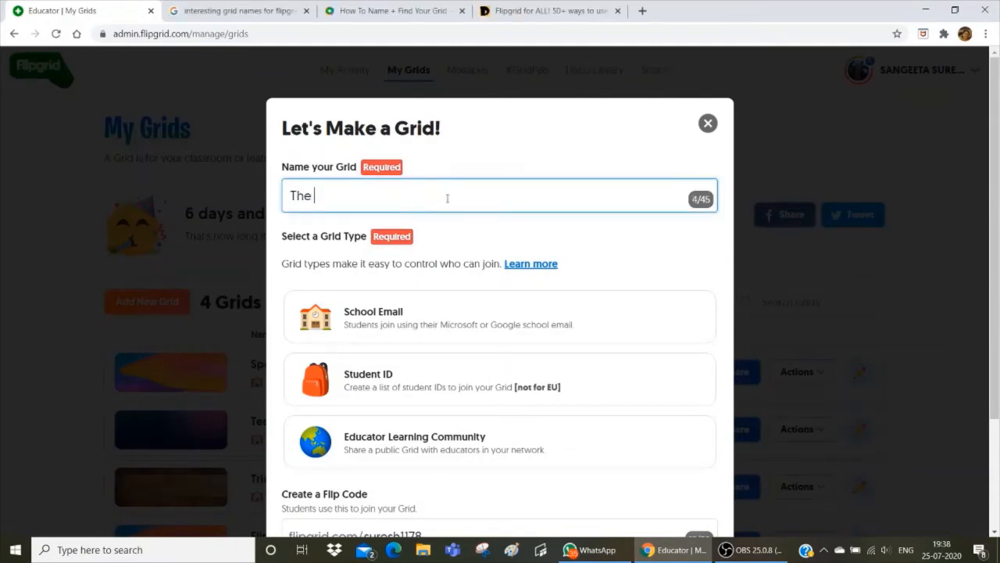
{"action": "type", "text": "Language "}
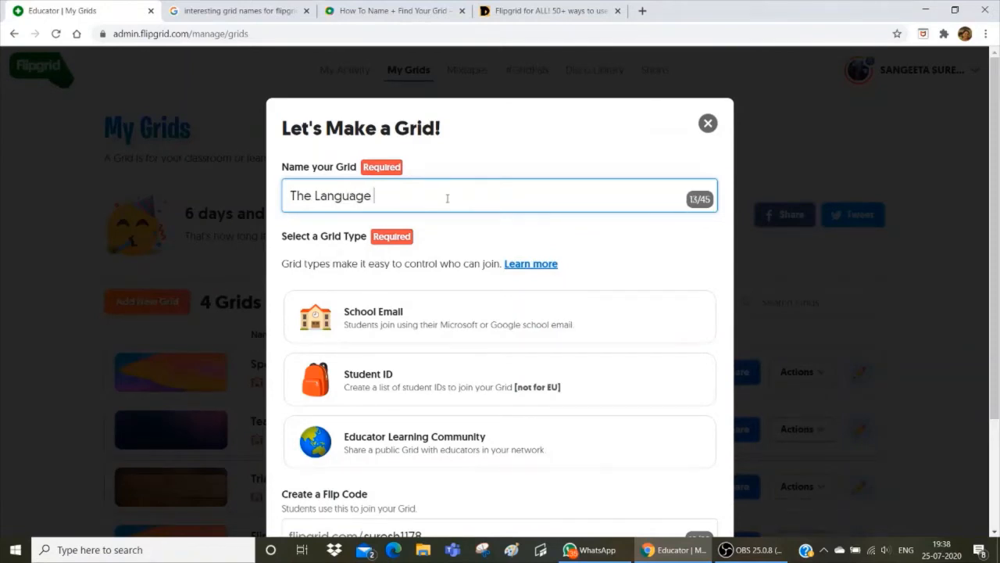
{"action": "type", "text": "Grid"}
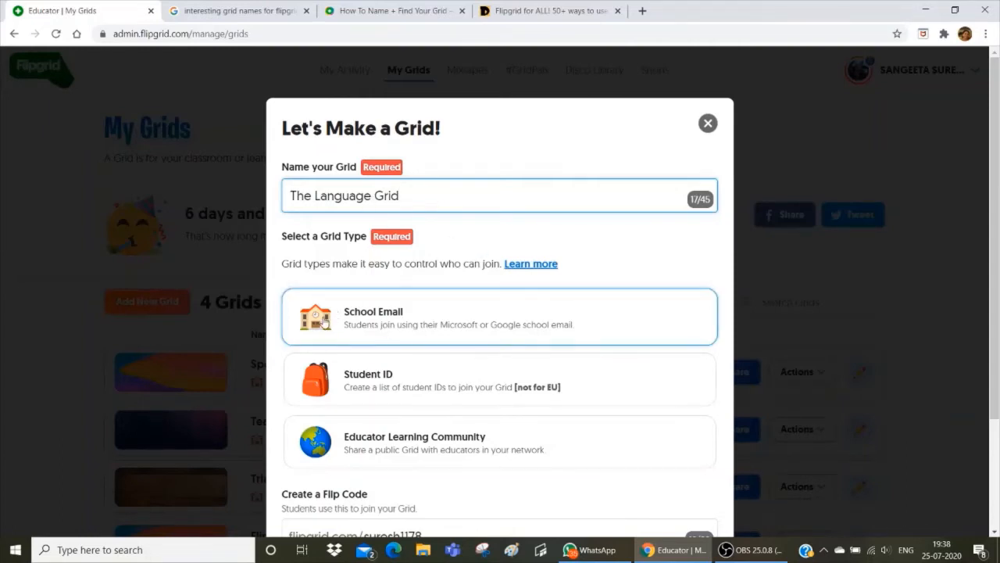
Create the grid with the School Email type, keeping the suggested Flip Code and school domain, and go to its details page
{"action": "left_click", "coordinate": [370, 321]}
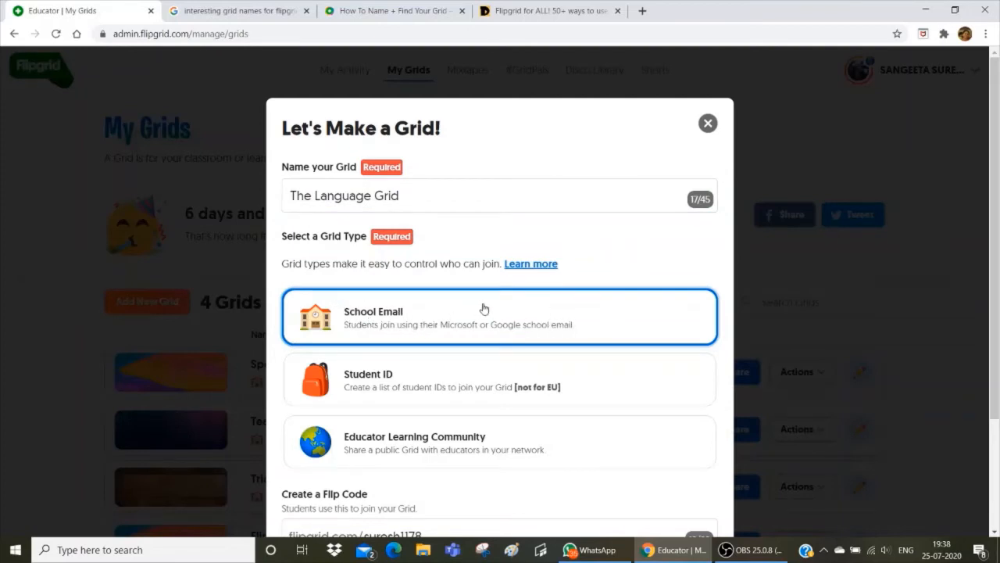
{"action": "scroll", "coordinate": [490, 310], "scroll_direction": "down", "scroll_amount": 1}
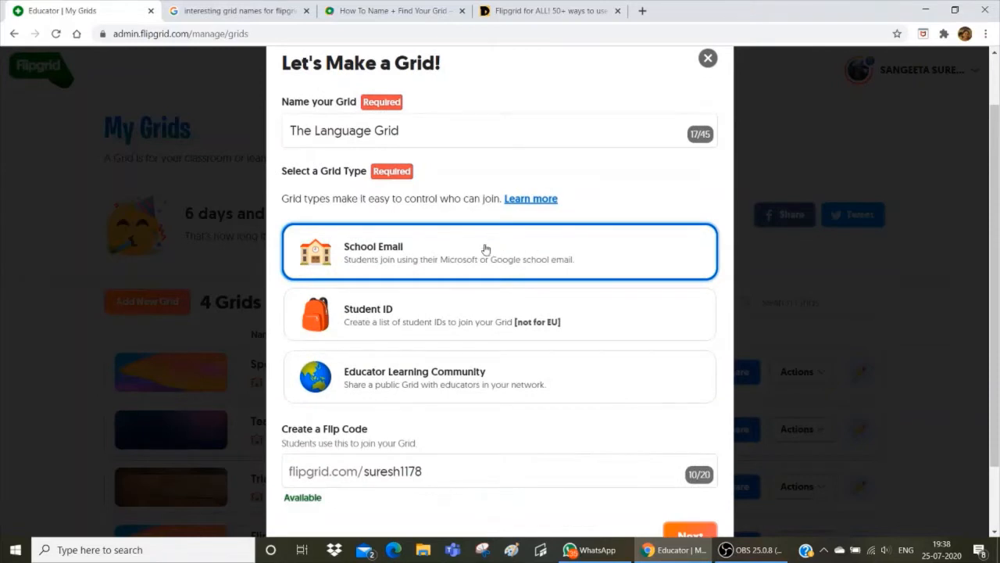
{"action": "scroll", "coordinate": [482, 252], "scroll_direction": "down", "scroll_amount": 1}
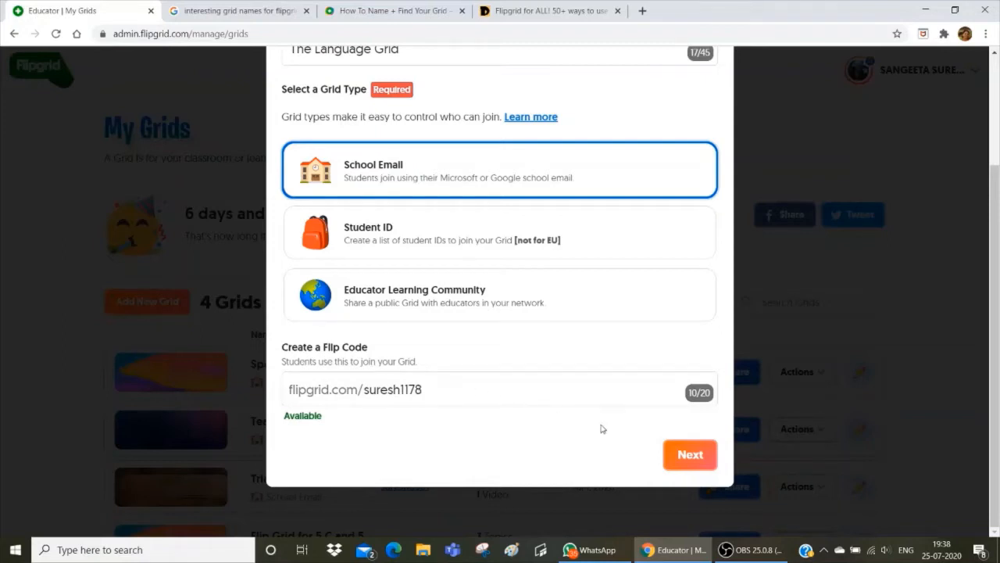
{"action": "left_click", "coordinate": [690, 455]}
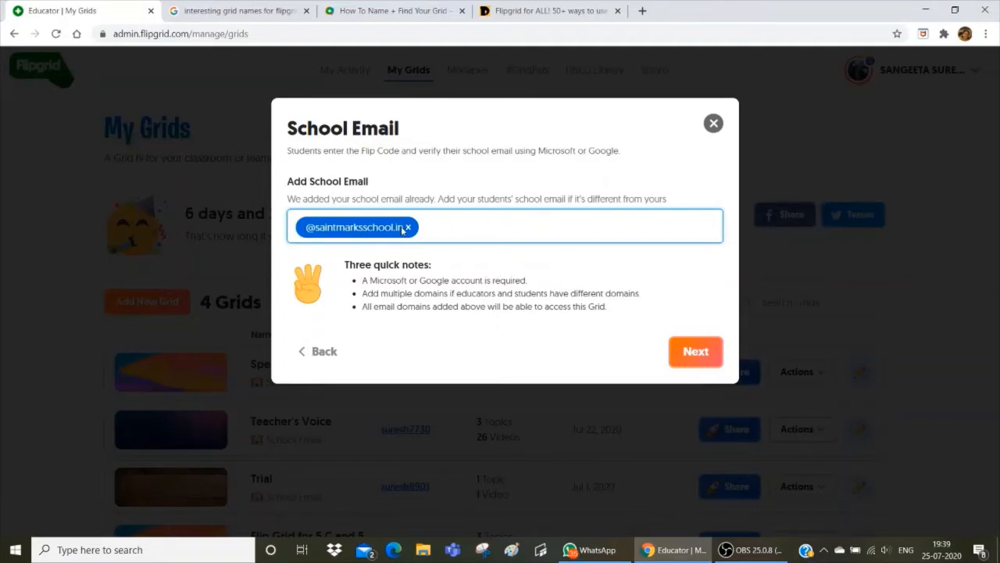
{"action": "left_click", "coordinate": [673, 349]}
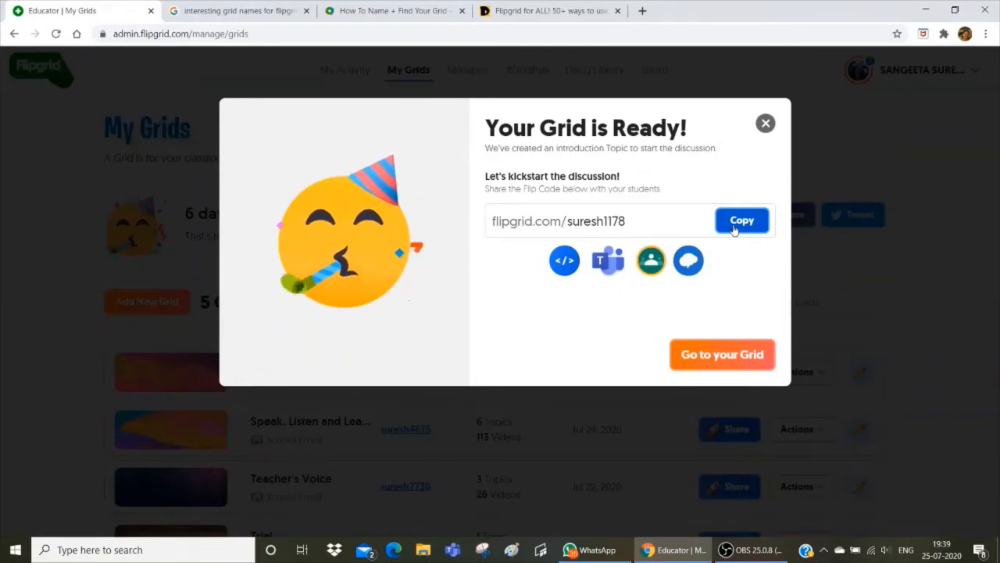
{"action": "left_click", "coordinate": [718, 364]}
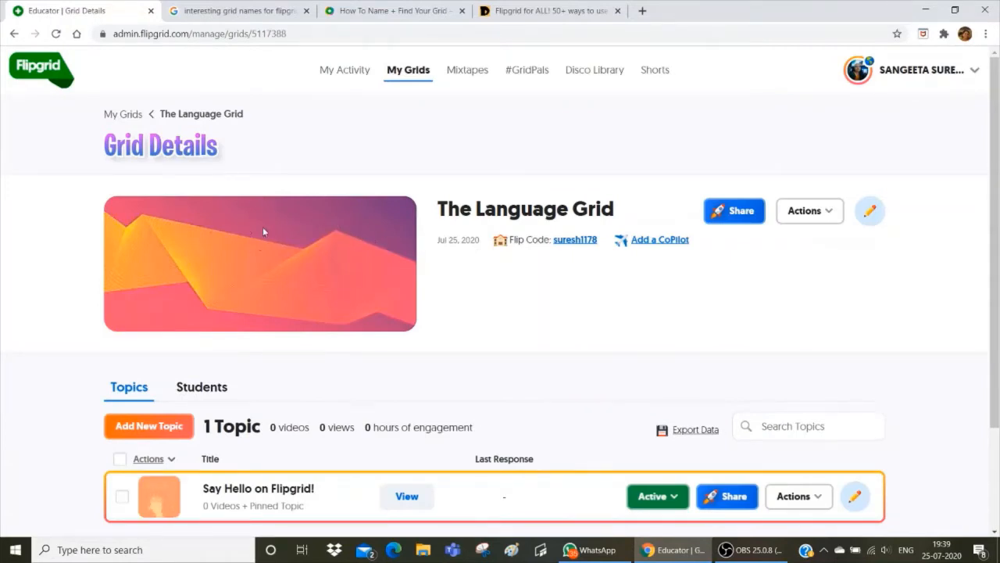
Change the grid's cover to the Featured picture of cartoon schoolchildren and update the grid
{"action": "scroll", "coordinate": [227, 248], "scroll_direction": "down", "scroll_amount": 3}
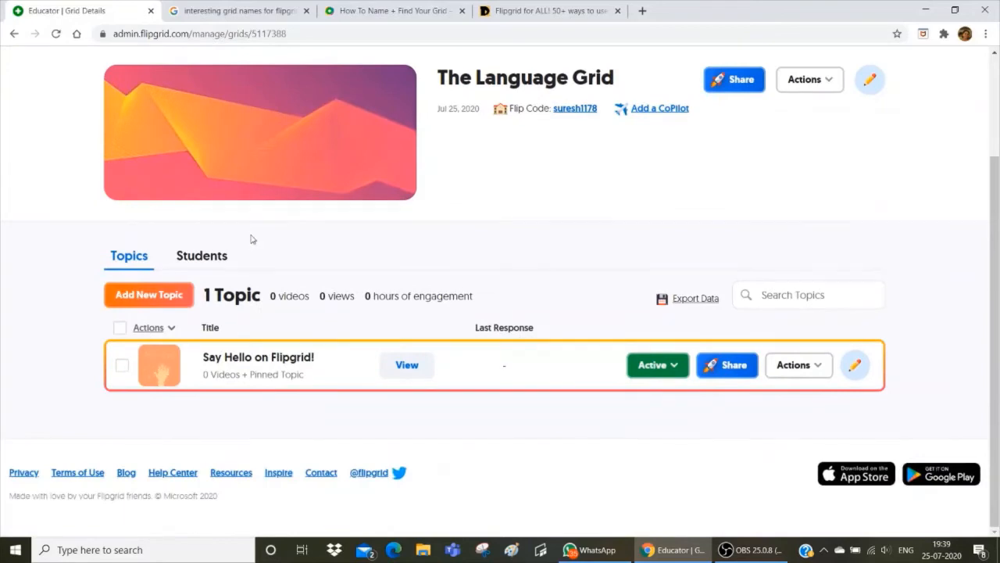
{"action": "scroll", "coordinate": [248, 243], "scroll_direction": "up", "scroll_amount": 3}
{"action": "left_click", "coordinate": [867, 212]}
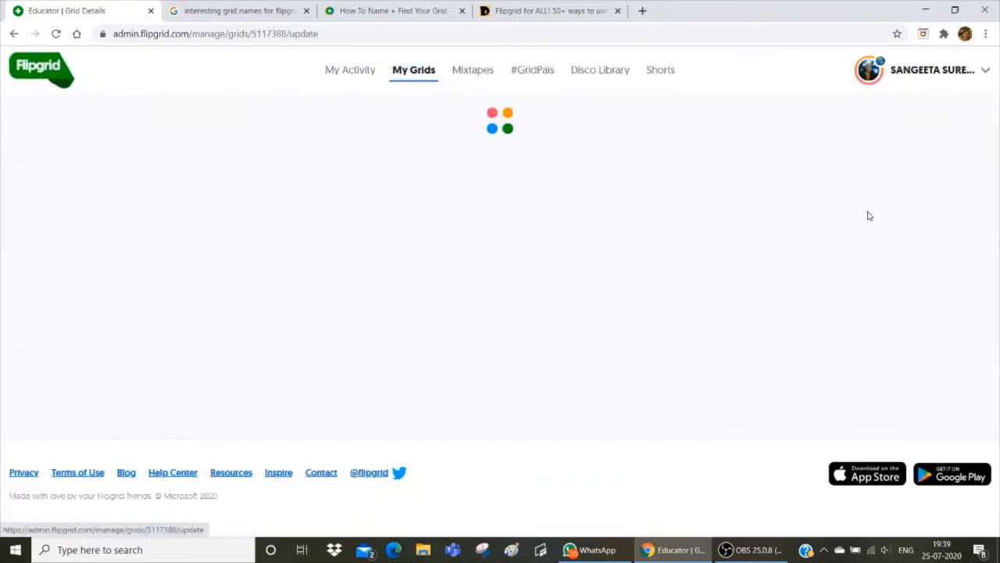
{"action": "scroll", "coordinate": [469, 222], "scroll_direction": "down", "scroll_amount": 8}
{"action": "scroll", "coordinate": [466, 224], "scroll_direction": "down", "scroll_amount": 12}
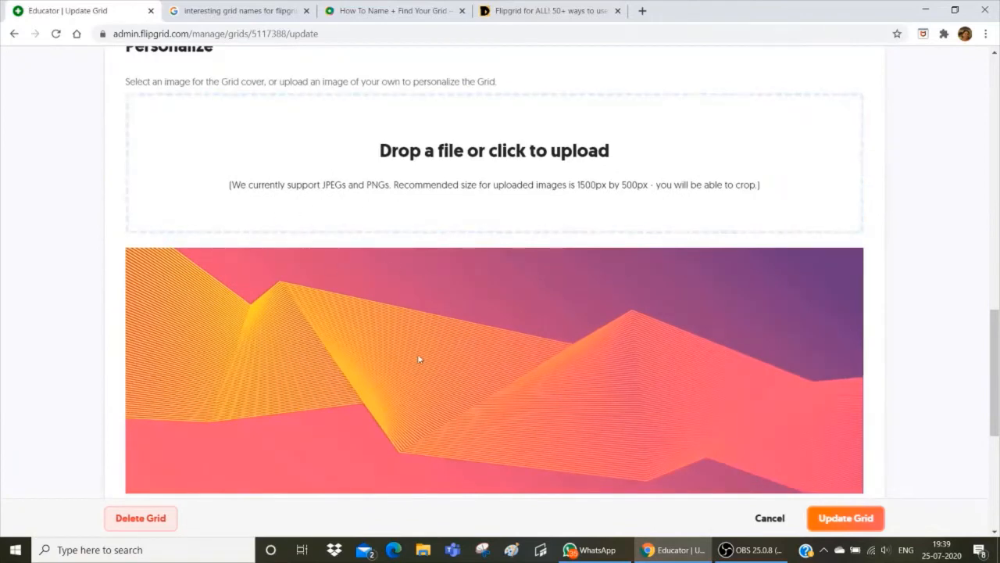
{"action": "scroll", "coordinate": [481, 293], "scroll_direction": "down", "scroll_amount": 1}
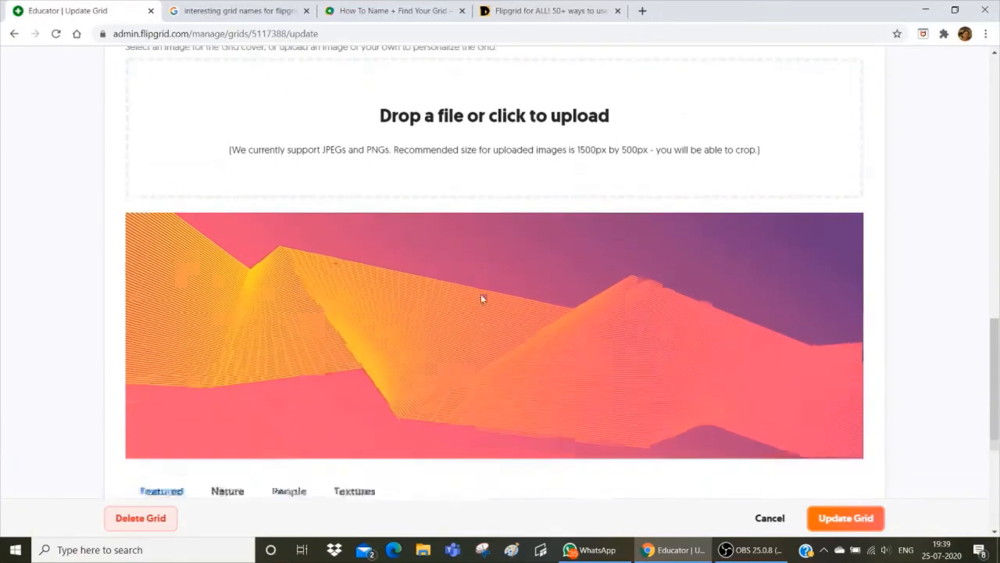
{"action": "scroll", "coordinate": [481, 294], "scroll_direction": "down", "scroll_amount": 3}
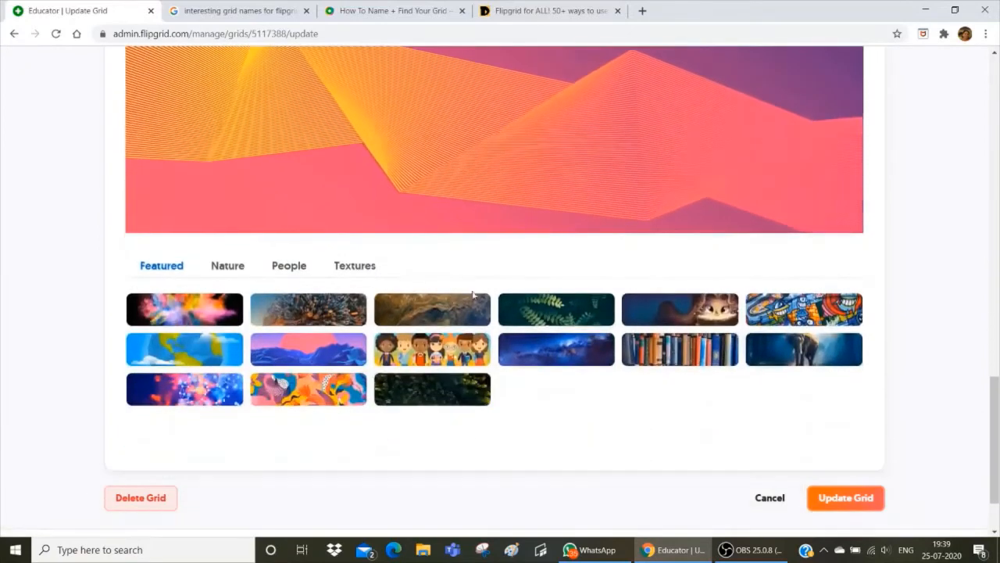
{"action": "left_click", "coordinate": [452, 353]}
{"action": "scroll", "coordinate": [483, 211], "scroll_direction": "up", "scroll_amount": 2}
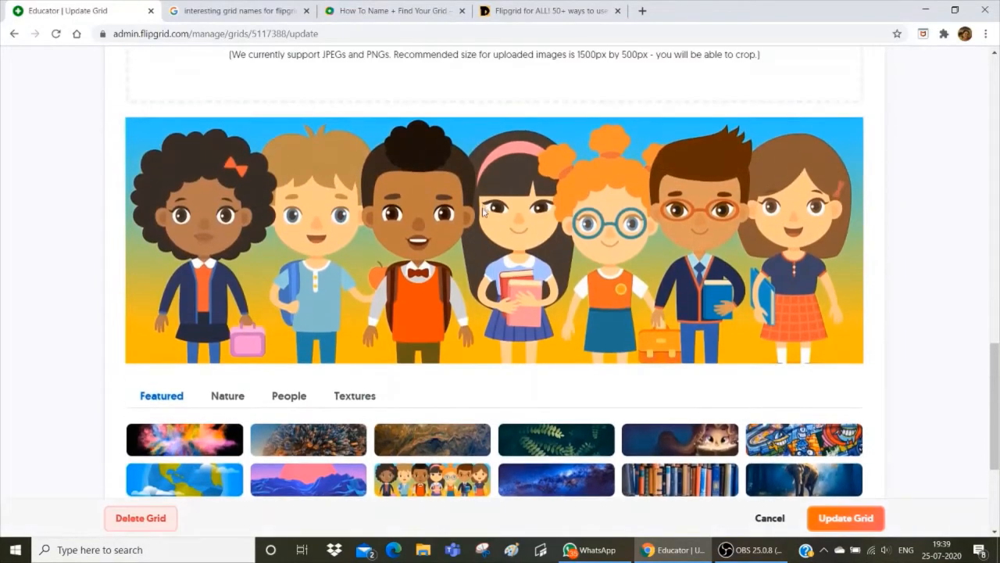
{"action": "left_click", "coordinate": [845, 517]}
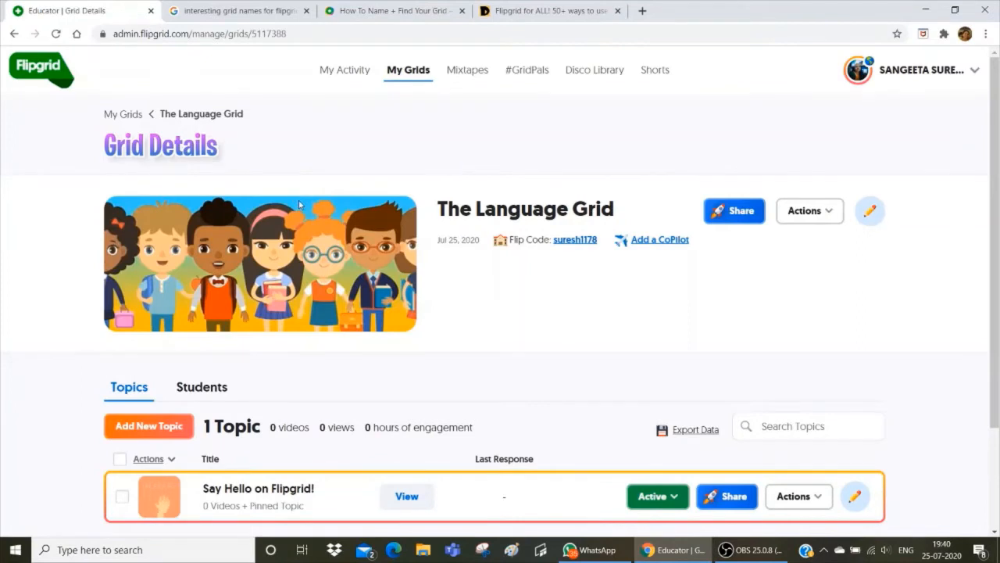
Reopen the grid's settings and review the Active State and Notifications options, keeping Active and Daily
{"action": "scroll", "coordinate": [303, 207], "scroll_direction": "down", "scroll_amount": 1}
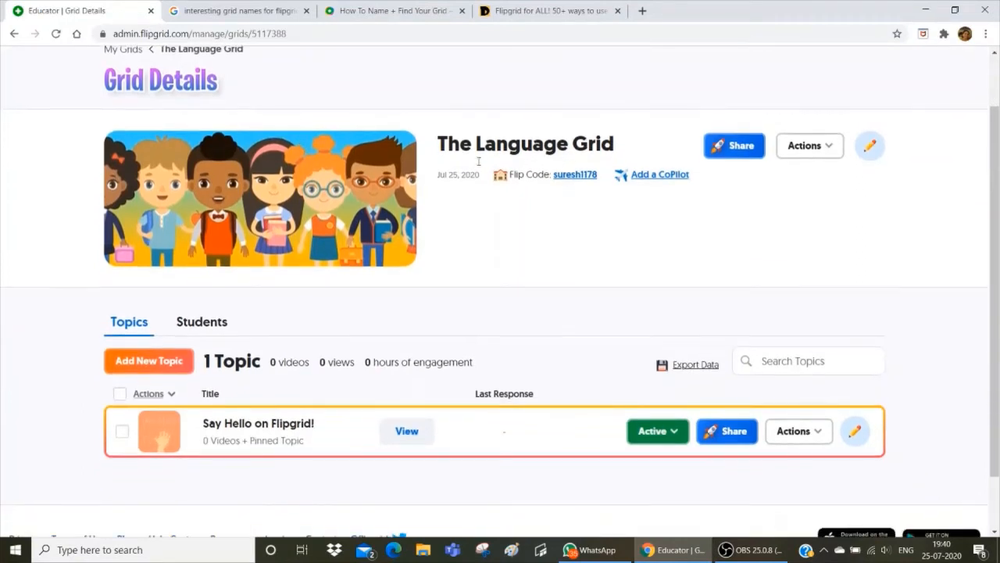
{"action": "left_click", "coordinate": [867, 148]}
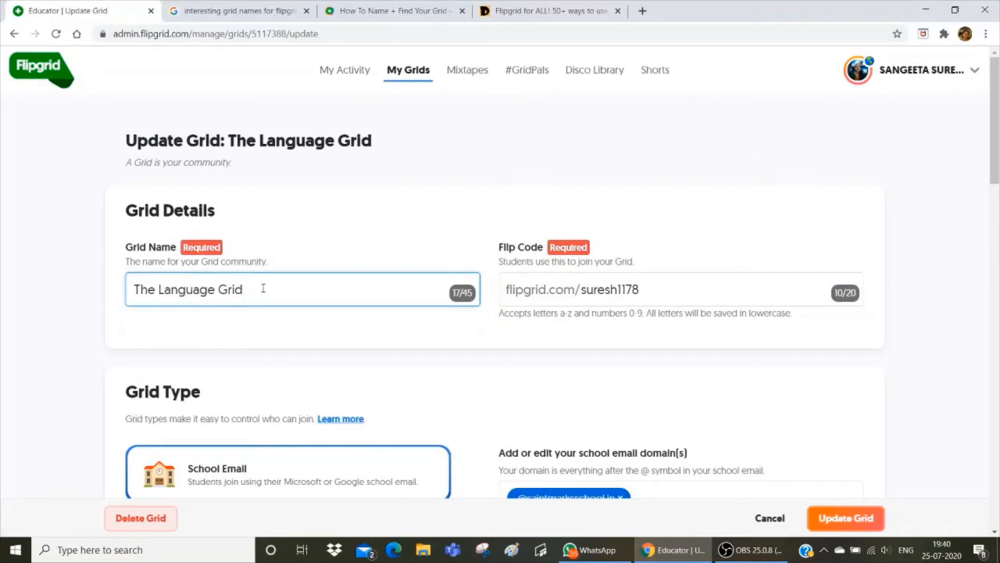
{"action": "scroll", "coordinate": [271, 289], "scroll_direction": "down", "scroll_amount": 3}
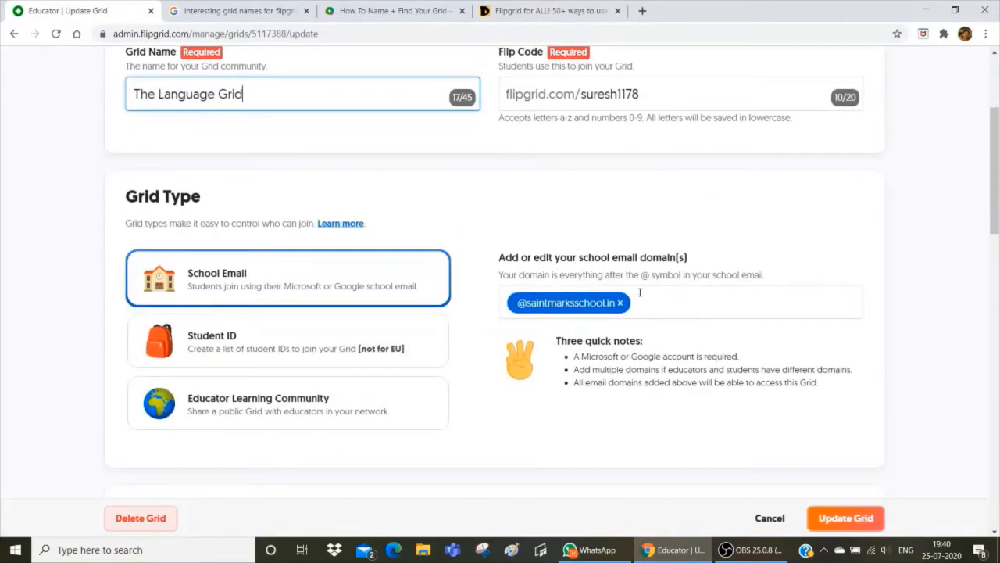
{"action": "scroll", "coordinate": [639, 292], "scroll_direction": "down", "scroll_amount": 1}
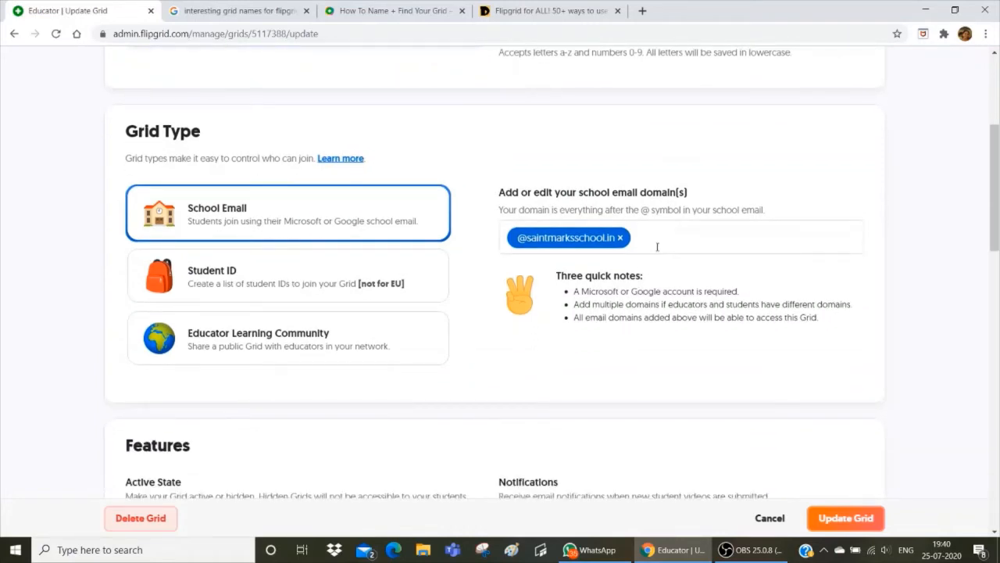
{"action": "scroll", "coordinate": [657, 247], "scroll_direction": "down", "scroll_amount": 4}
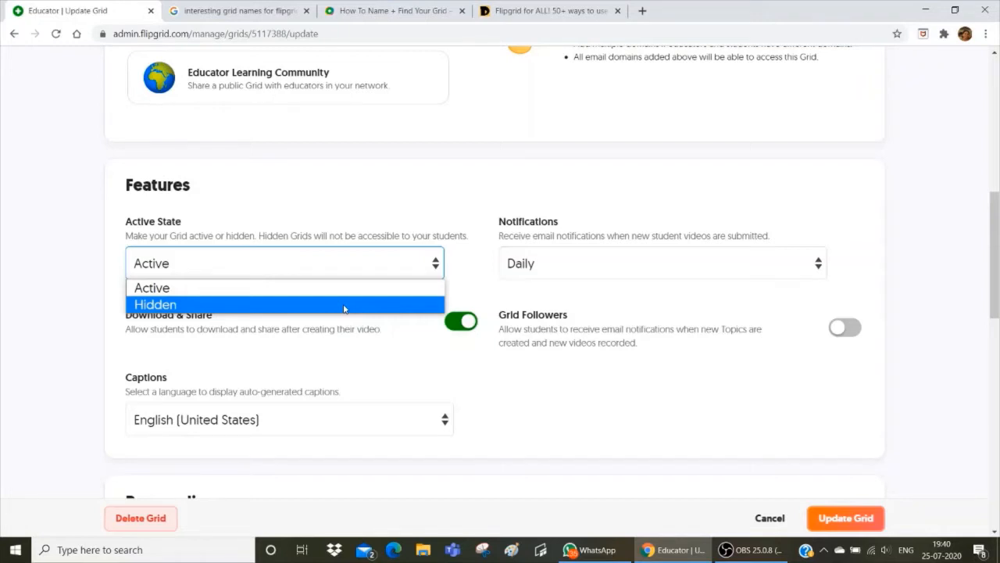
{"action": "left_click", "coordinate": [354, 269]}
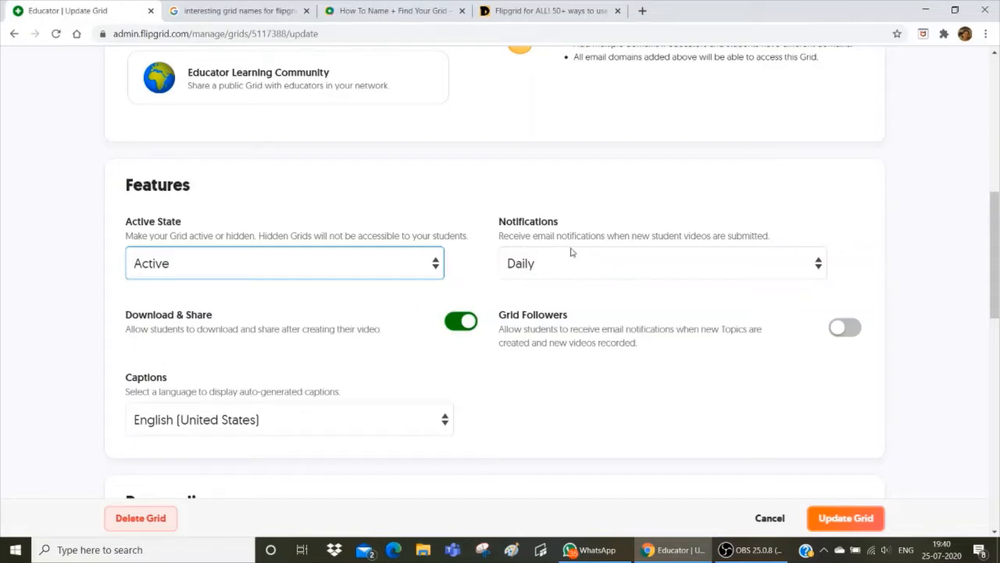
{"action": "left_click", "coordinate": [817, 272]}
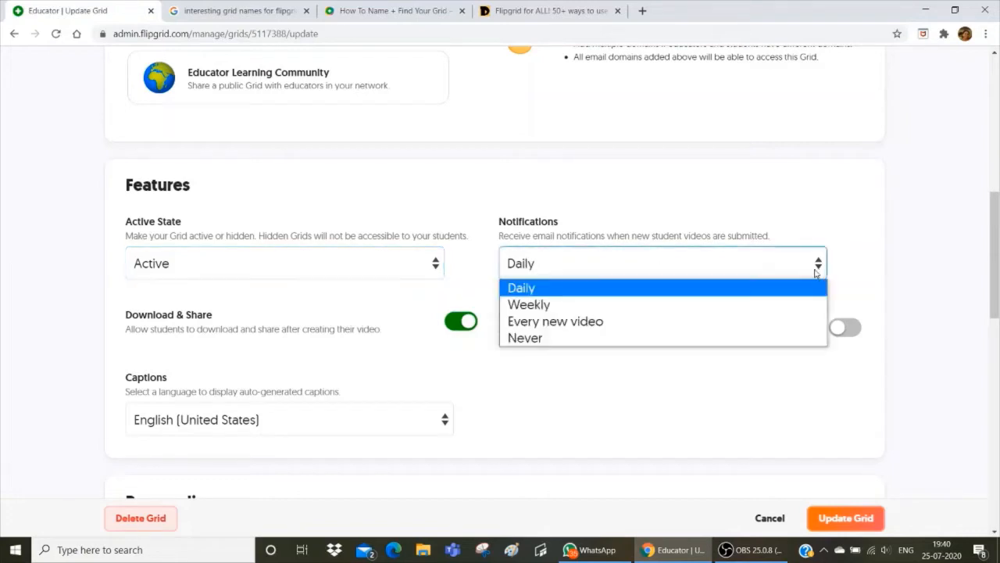
{"action": "left_click", "coordinate": [688, 269]}
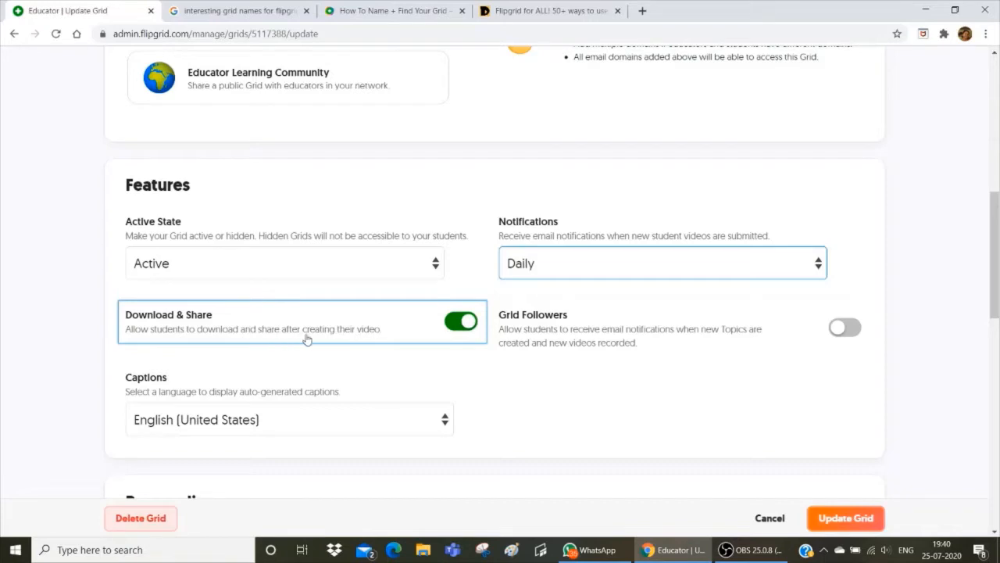
Turn on Grid Followers and leave Download & Share enabled for the grid
{"action": "left_click", "coordinate": [455, 325]}
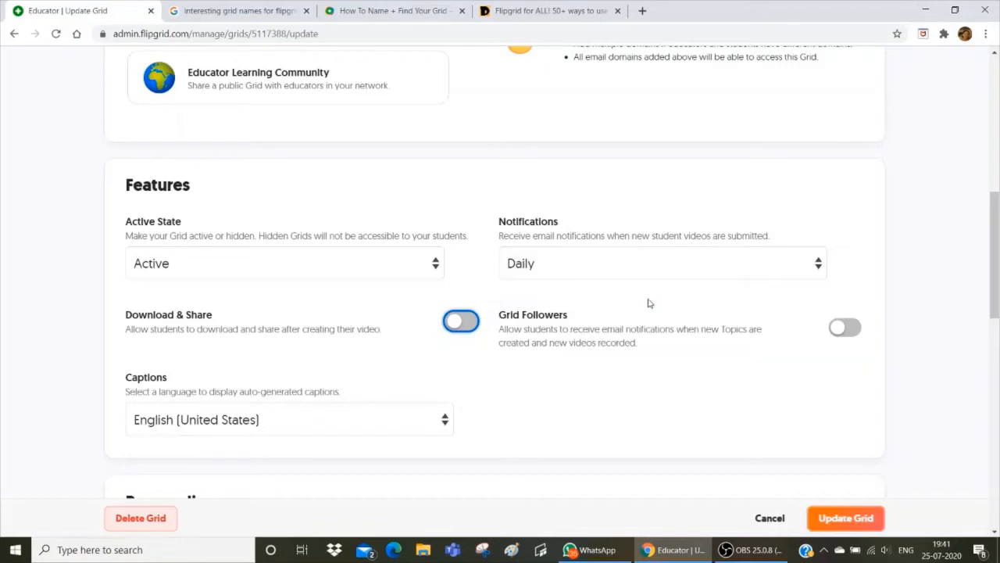
{"action": "left_click", "coordinate": [845, 329]}
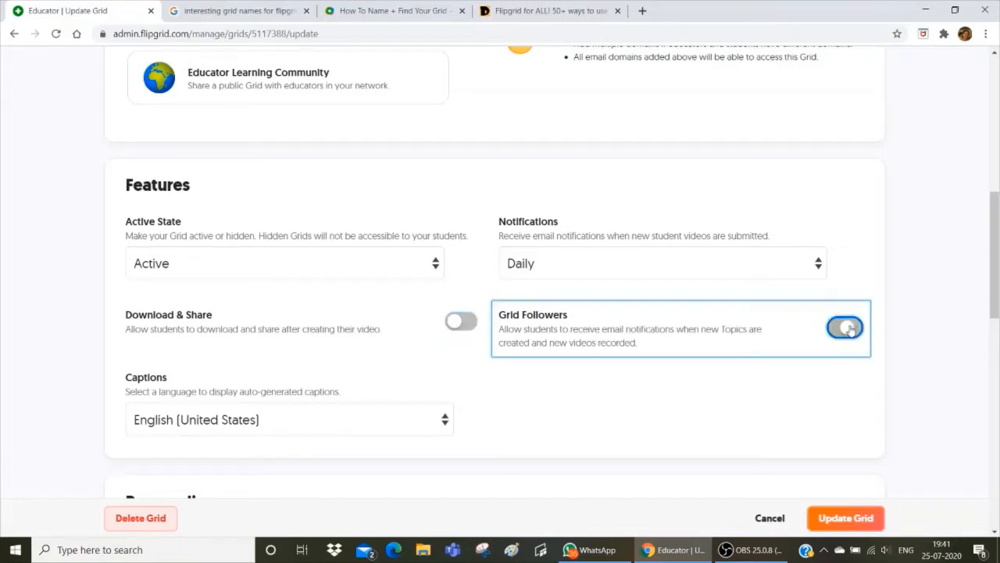
{"action": "left_click", "coordinate": [468, 324]}
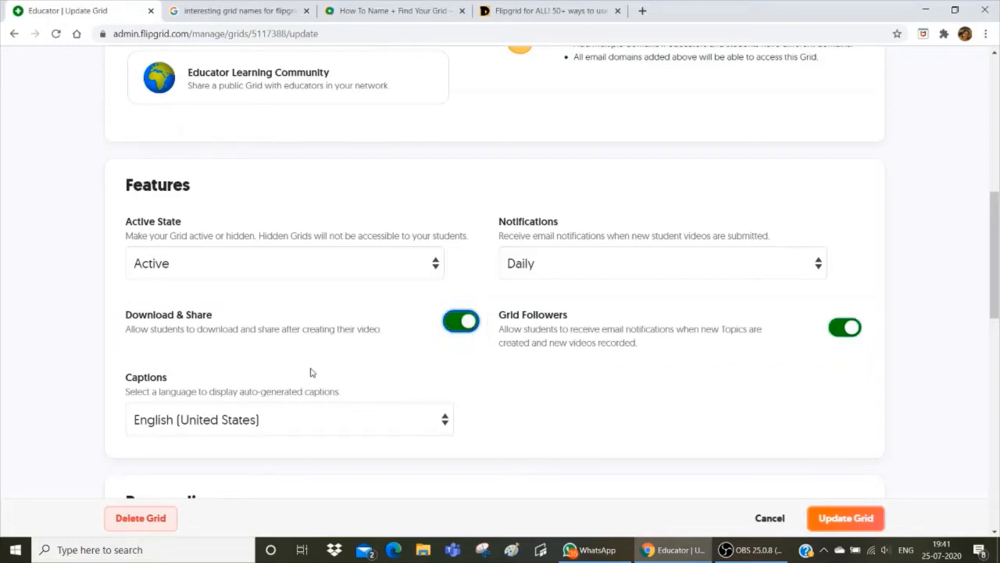
Set the grid's auto-generated captions language to English (United Kingdom)
{"action": "scroll", "coordinate": [310, 371], "scroll_direction": "down", "scroll_amount": 1}
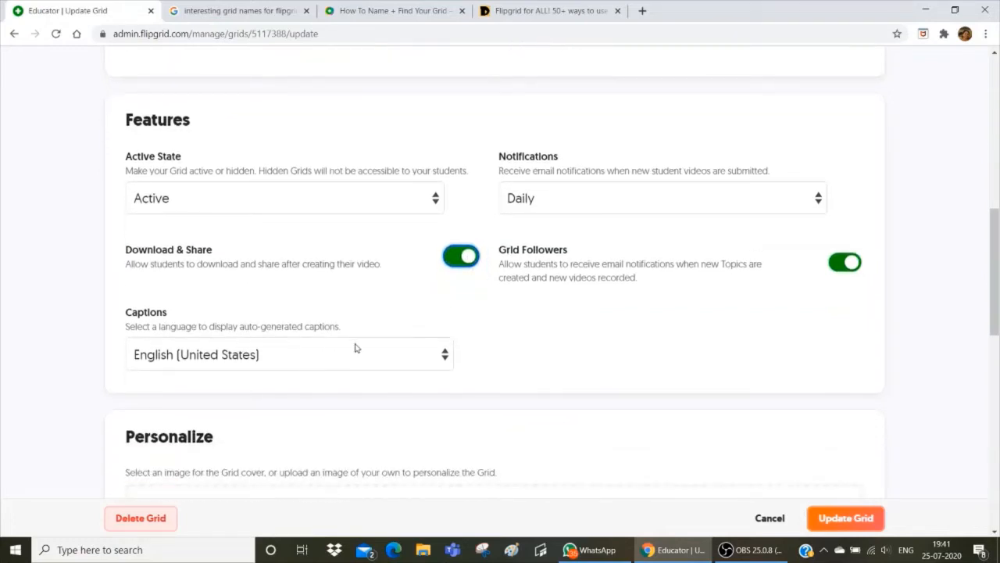
{"action": "left_click", "coordinate": [445, 355]}
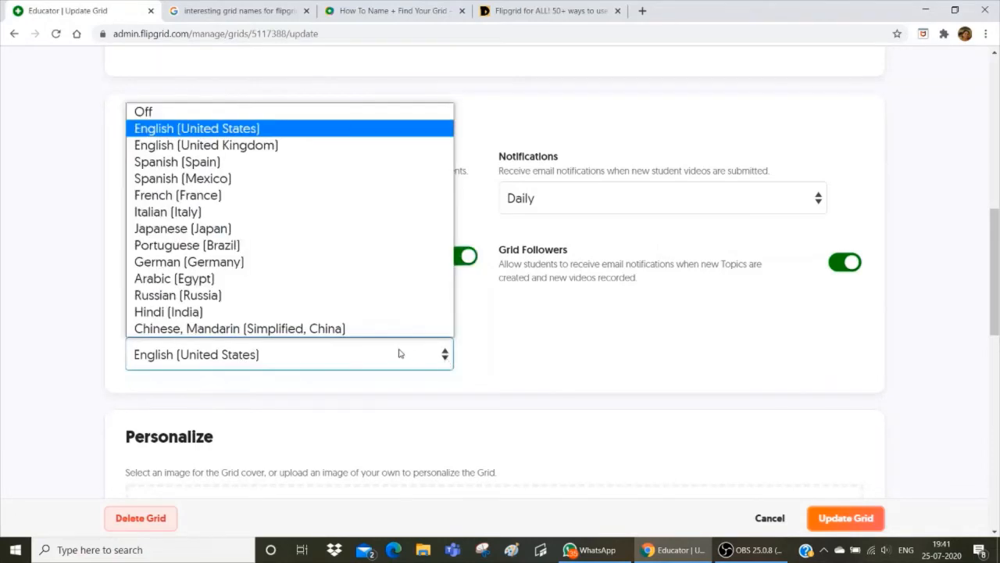
{"action": "left_click", "coordinate": [260, 147]}
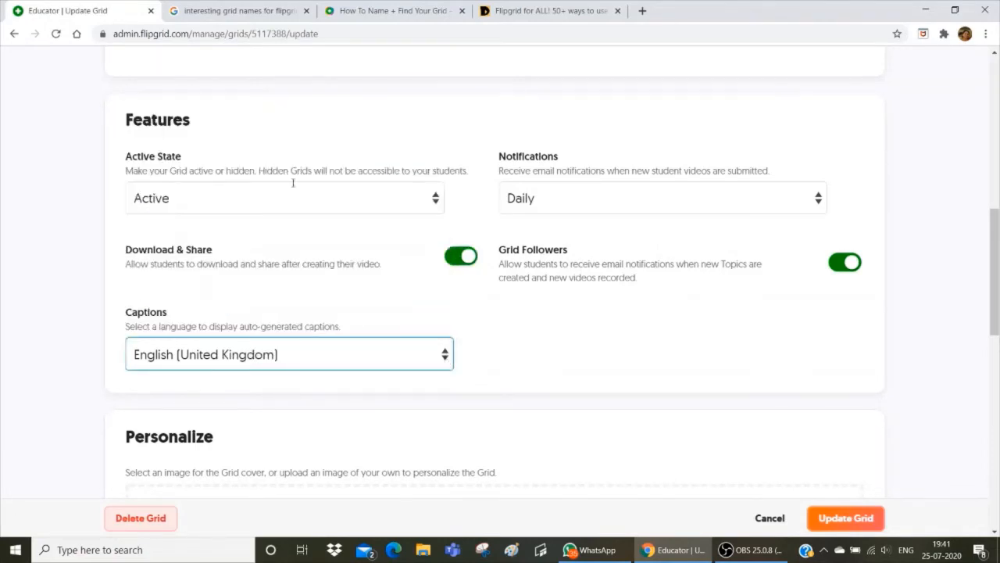
Keep the cartoon schoolchildren cover in the Personalize section and save the grid's updated settings
{"action": "scroll", "coordinate": [293, 297], "scroll_direction": "down", "scroll_amount": 2}
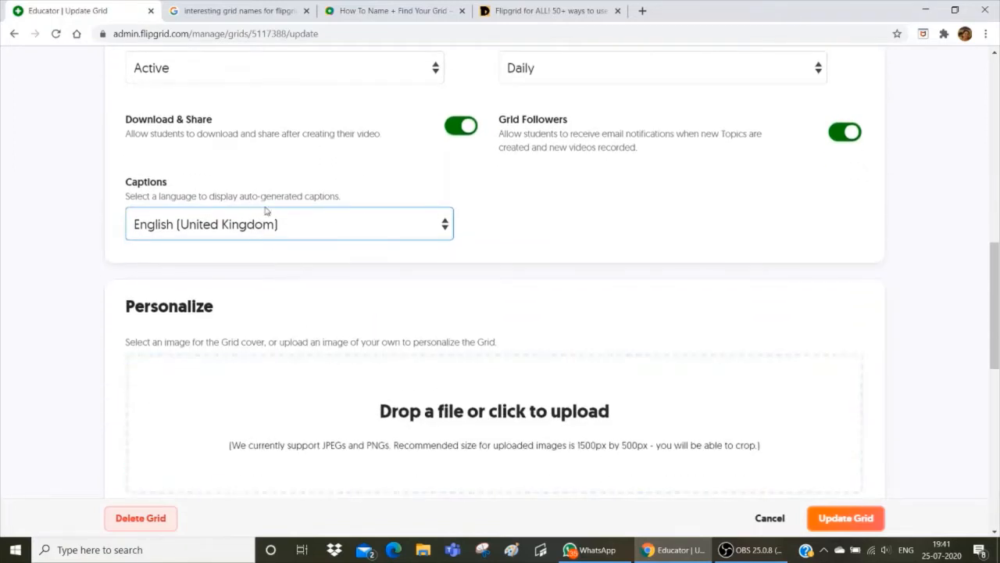
{"action": "scroll", "coordinate": [377, 287], "scroll_direction": "down", "scroll_amount": 1}
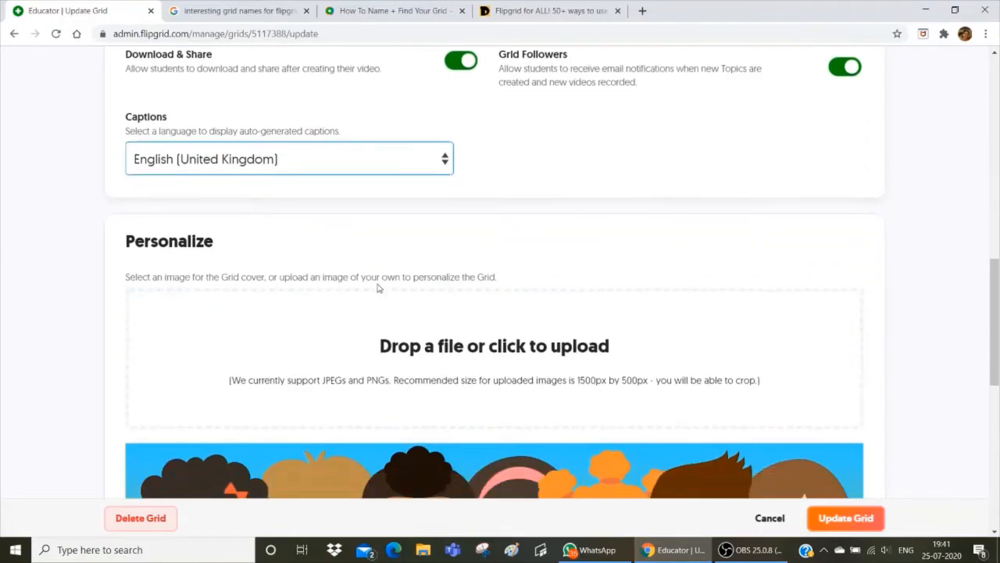
{"action": "scroll", "coordinate": [219, 305], "scroll_direction": "down", "scroll_amount": 2}
{"action": "scroll", "coordinate": [219, 307], "scroll_direction": "down", "scroll_amount": 2}
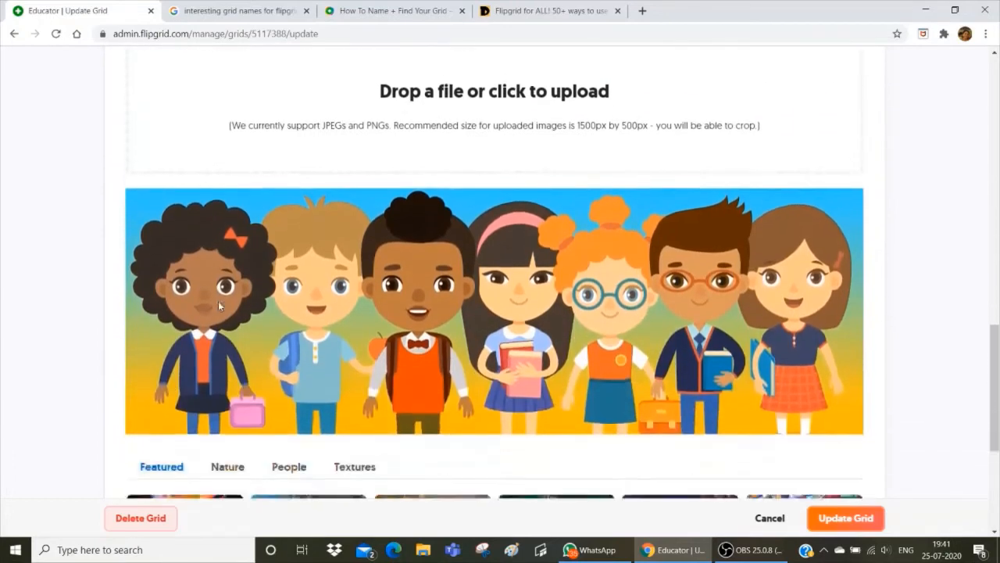
{"action": "scroll", "coordinate": [307, 287], "scroll_direction": "down", "scroll_amount": 4}
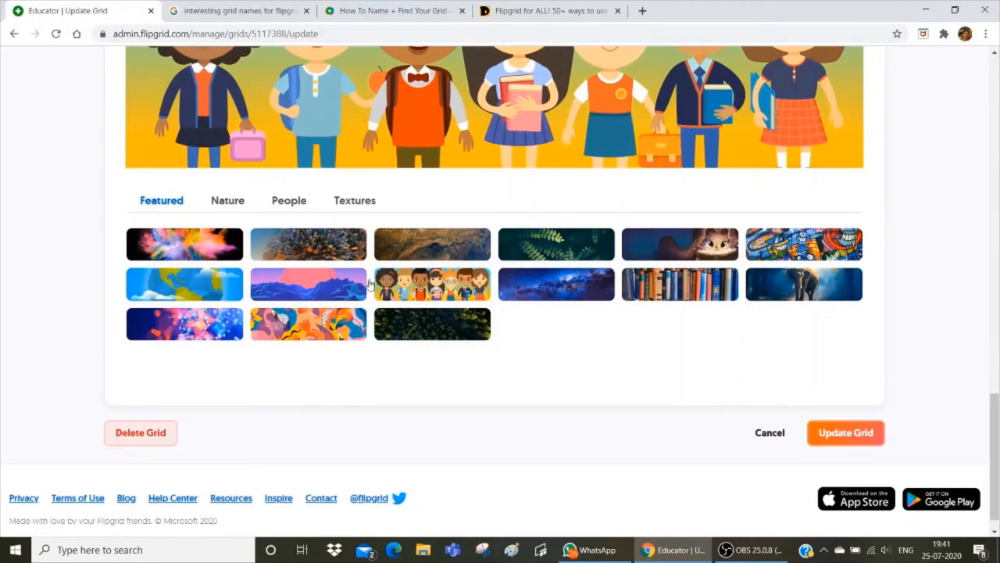
{"action": "left_click", "coordinate": [854, 436]}
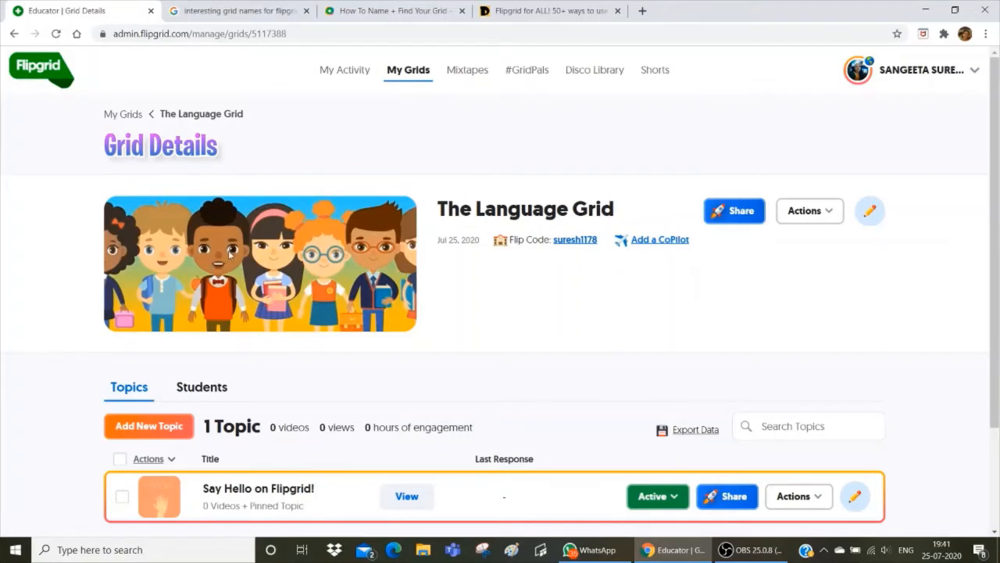
Review the Students list of The Language Grid and return to its Topics list
{"action": "scroll", "coordinate": [229, 246], "scroll_direction": "down", "scroll_amount": 1}
{"action": "scroll", "coordinate": [202, 196], "scroll_direction": "up", "scroll_amount": 1}
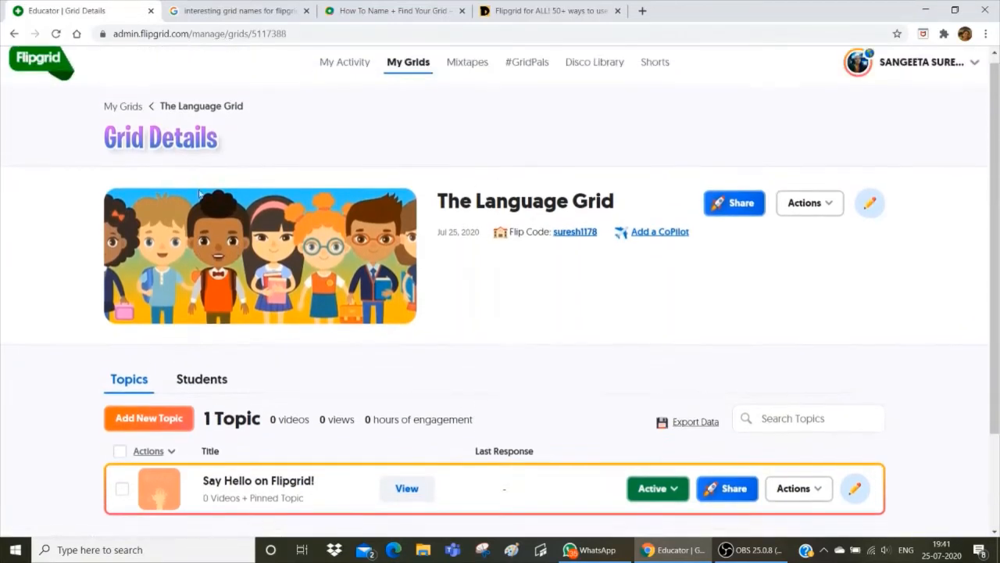
{"action": "scroll", "coordinate": [223, 234], "scroll_direction": "down", "scroll_amount": 1}
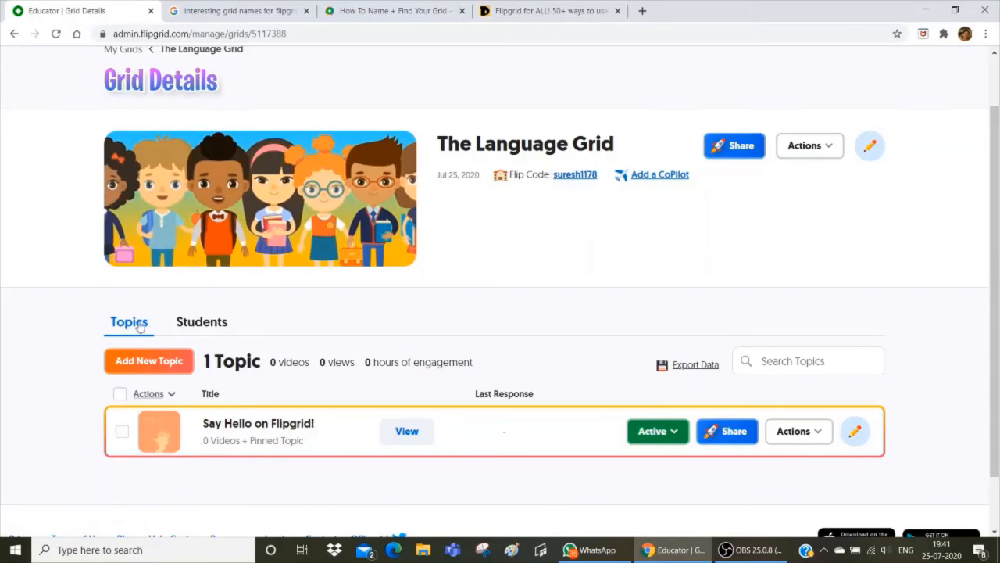
{"action": "left_click", "coordinate": [208, 324]}
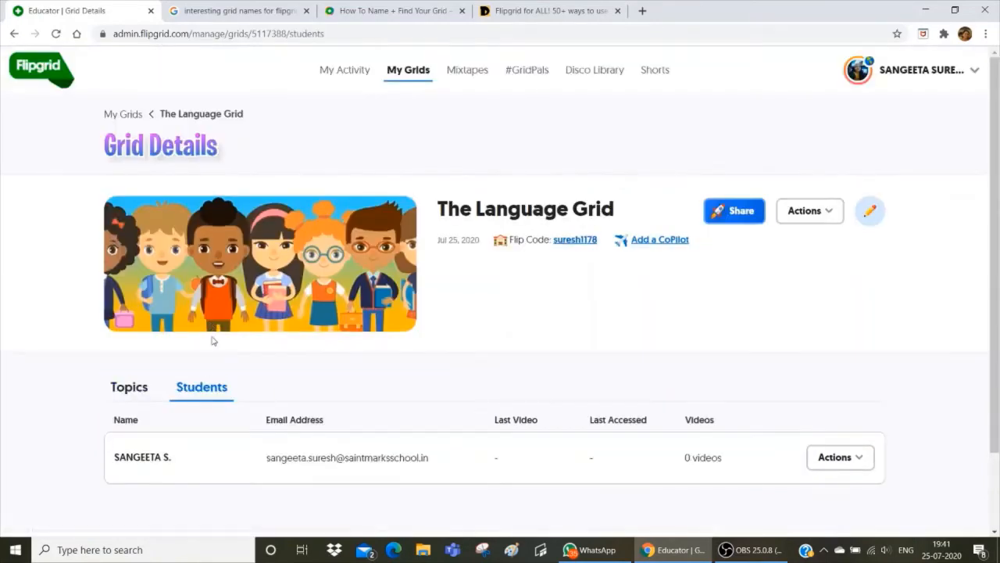
{"action": "scroll", "coordinate": [270, 420], "scroll_direction": "down", "scroll_amount": 2}
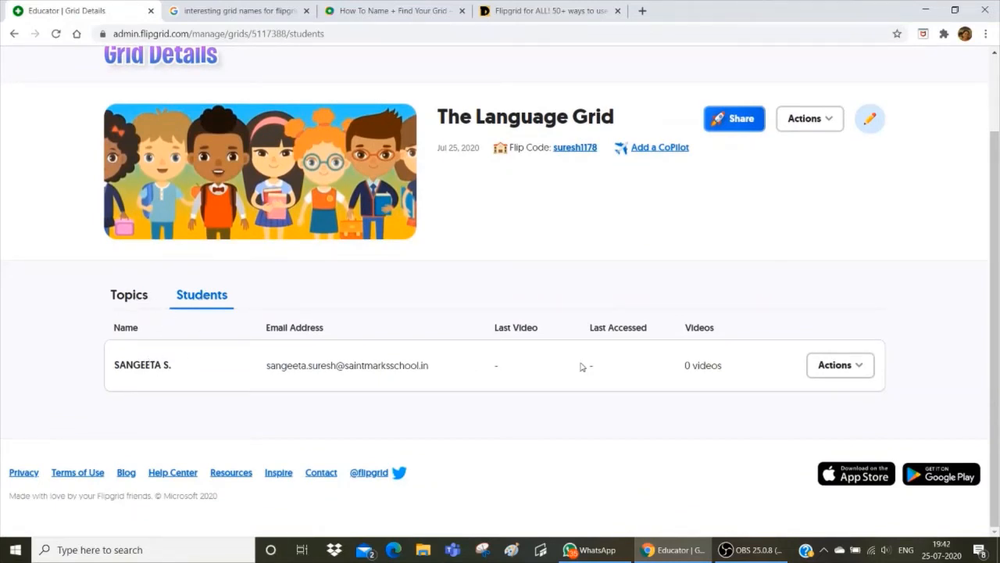
{"action": "left_click", "coordinate": [125, 297]}
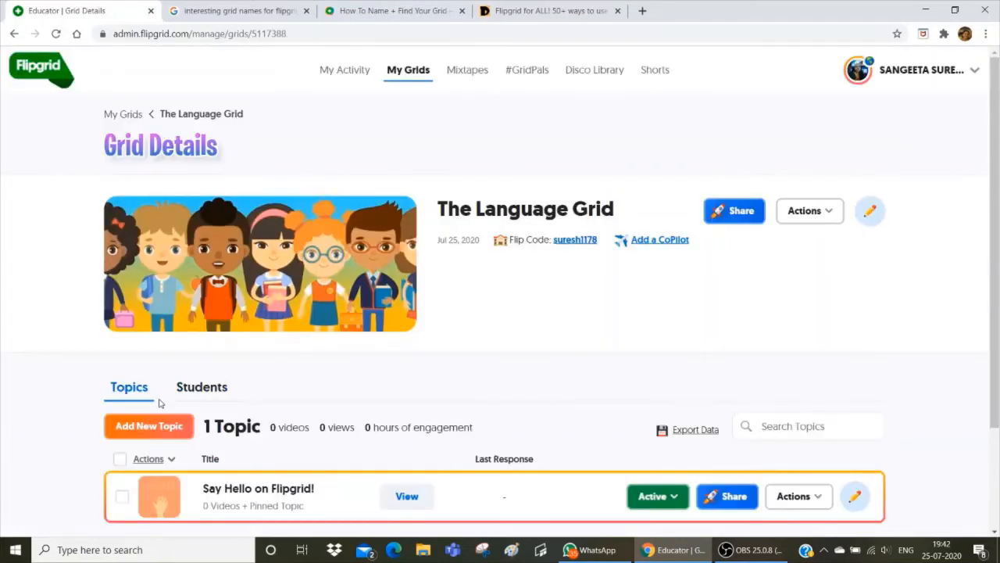
{"action": "scroll", "coordinate": [234, 417], "scroll_direction": "down", "scroll_amount": 2}
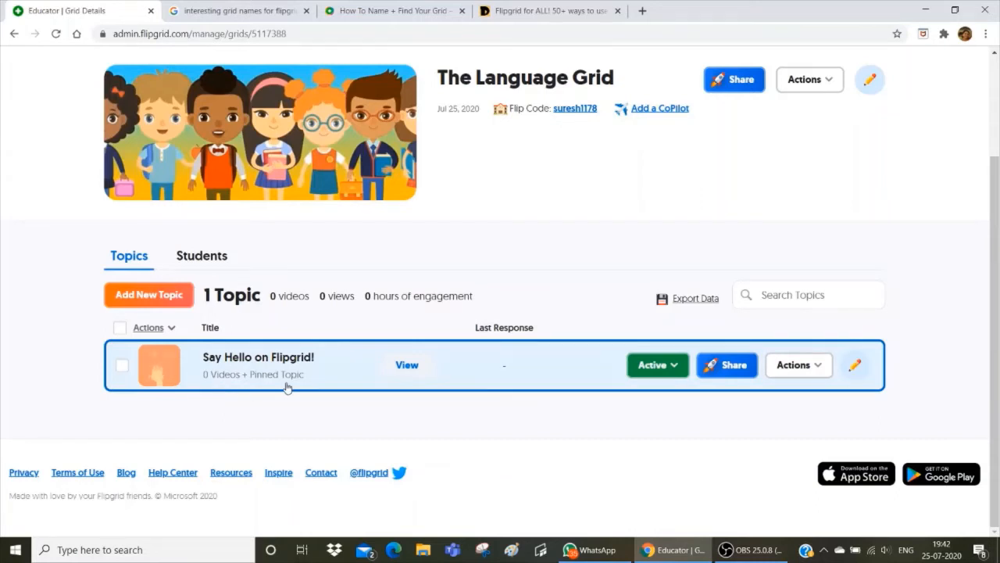
View the Say Hello on Flipgrid! topic using the Microsoft login and examine its prompt and responses area
{"action": "left_click", "coordinate": [408, 366]}
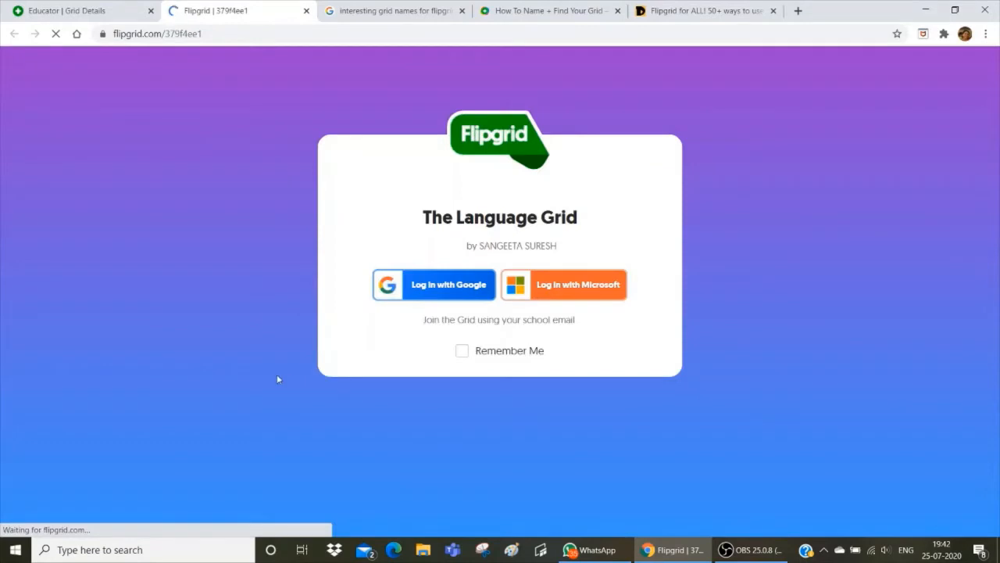
{"action": "left_click", "coordinate": [561, 290]}
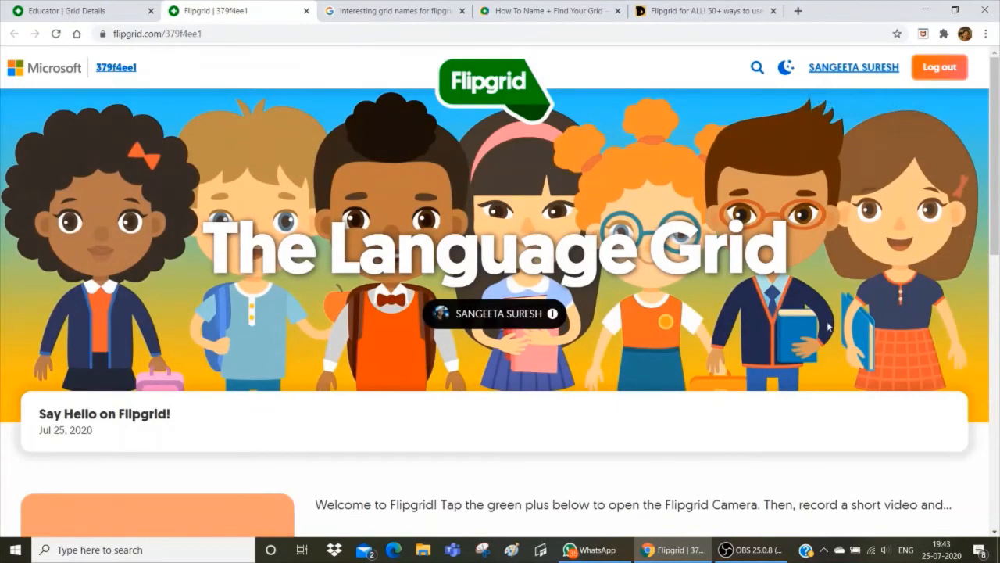
{"action": "scroll", "coordinate": [430, 410], "scroll_direction": "down", "scroll_amount": 2}
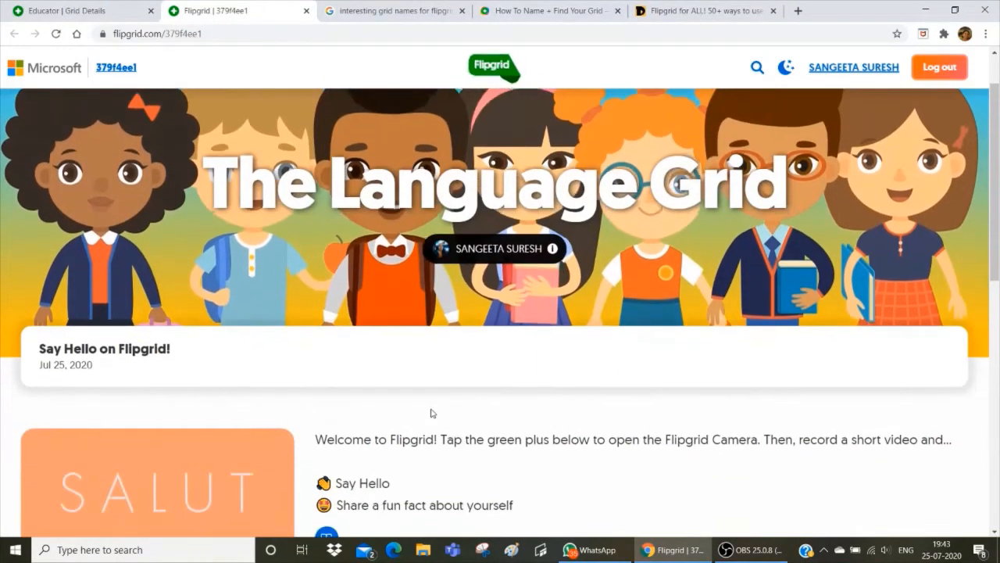
{"action": "scroll", "coordinate": [430, 409], "scroll_direction": "down", "scroll_amount": 1}
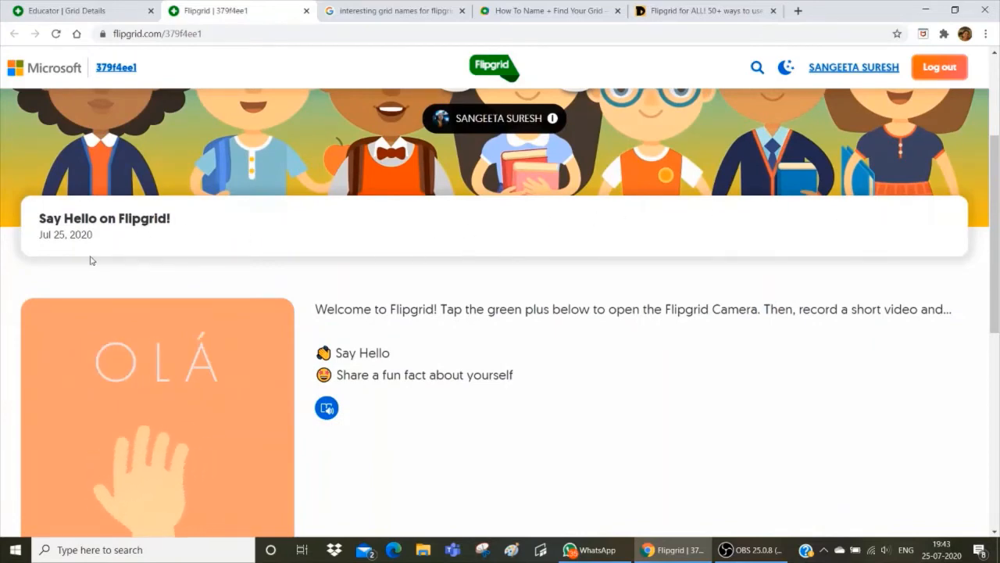
{"action": "scroll", "coordinate": [90, 356], "scroll_direction": "down", "scroll_amount": 2}
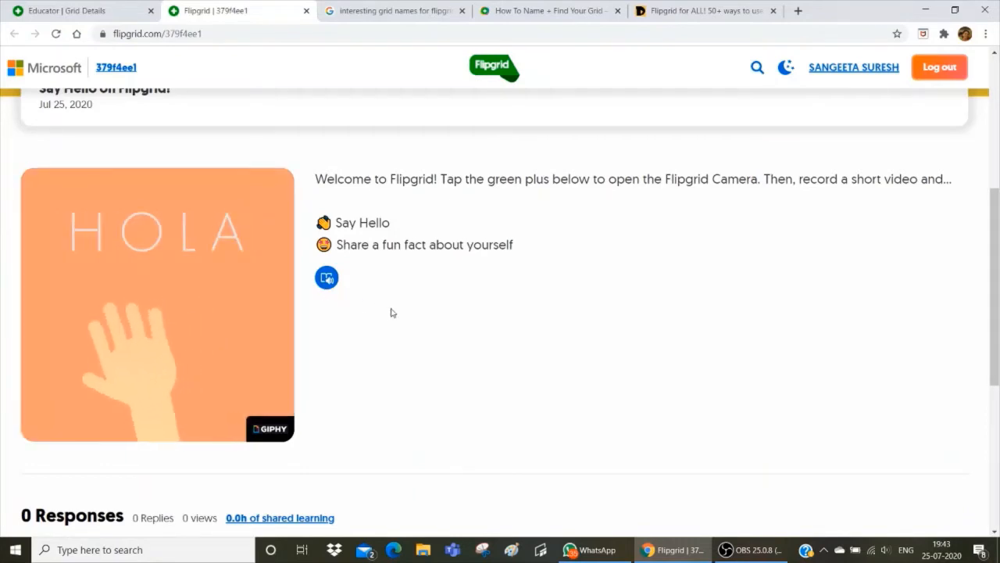
{"action": "scroll", "coordinate": [391, 313], "scroll_direction": "down", "scroll_amount": 4}
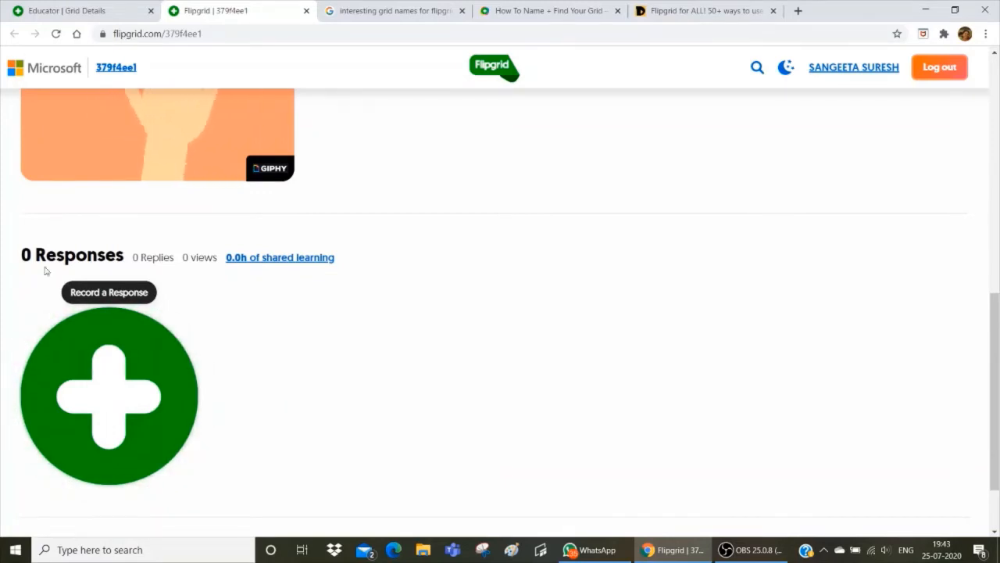
Return to the grid details page and review the Say Hello on Flipgrid! topic's status choices and sharing options
{"action": "left_click", "coordinate": [69, 6]}
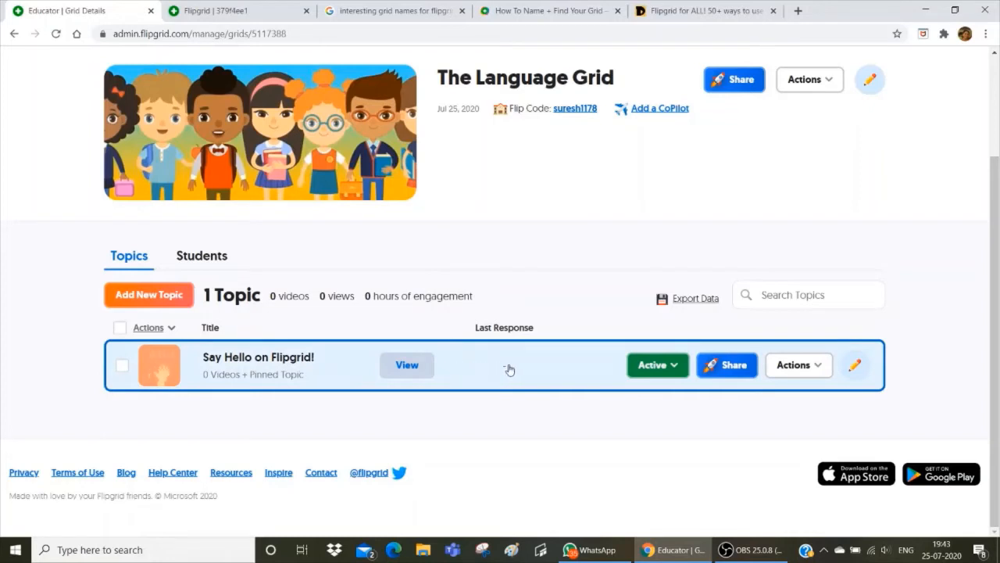
{"action": "left_click", "coordinate": [670, 373]}
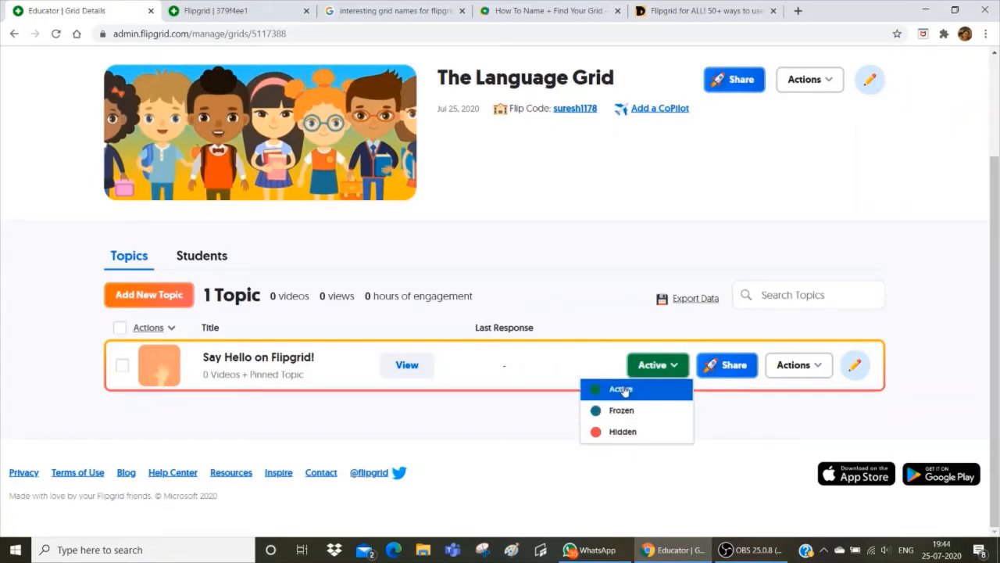
{"action": "left_click", "coordinate": [728, 365]}
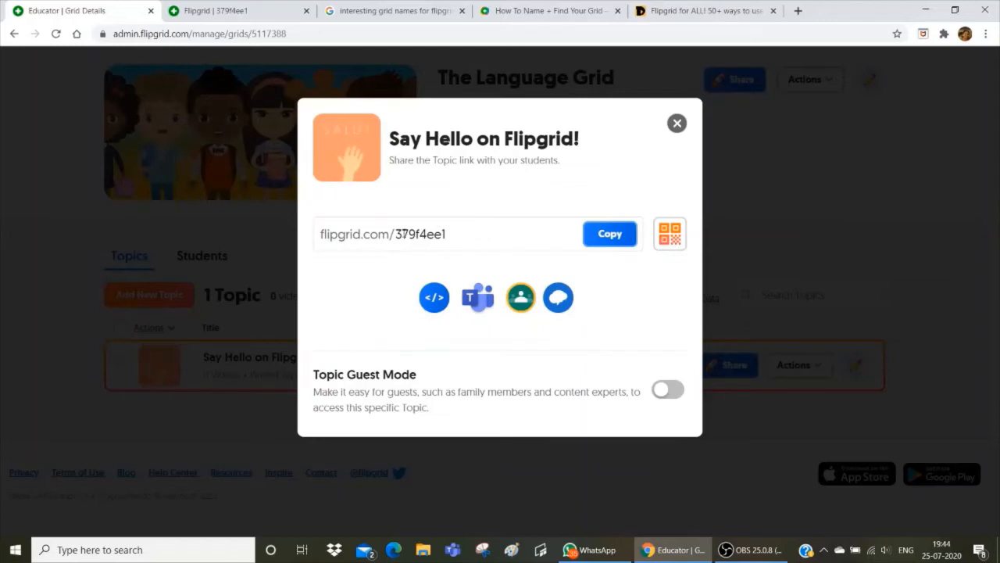
{"action": "left_click", "coordinate": [676, 124]}
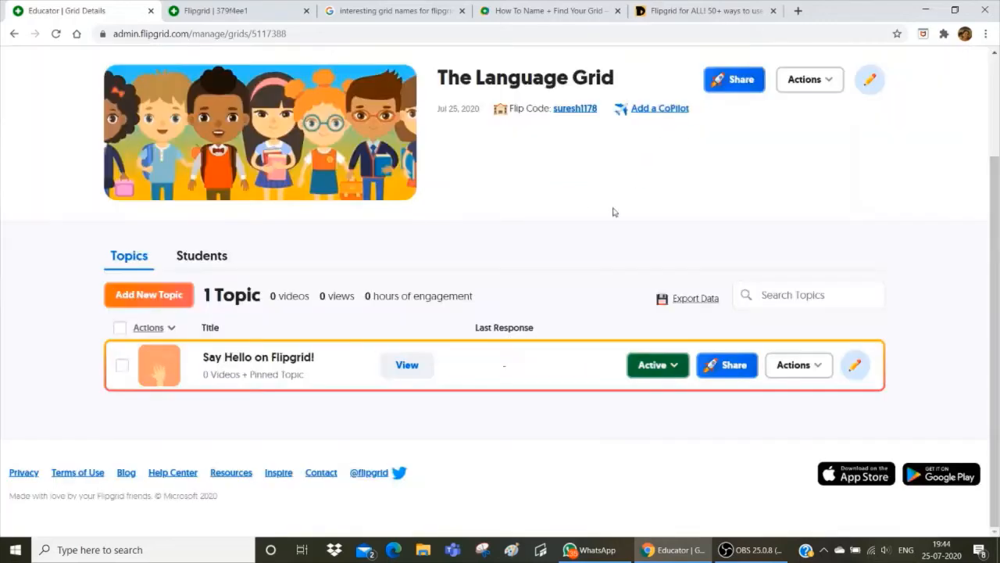
Review the actions available for the Say Hello on Flipgrid! topic, from Edit Topic to Delete Topic, without choosing any
{"action": "left_click", "coordinate": [811, 367]}
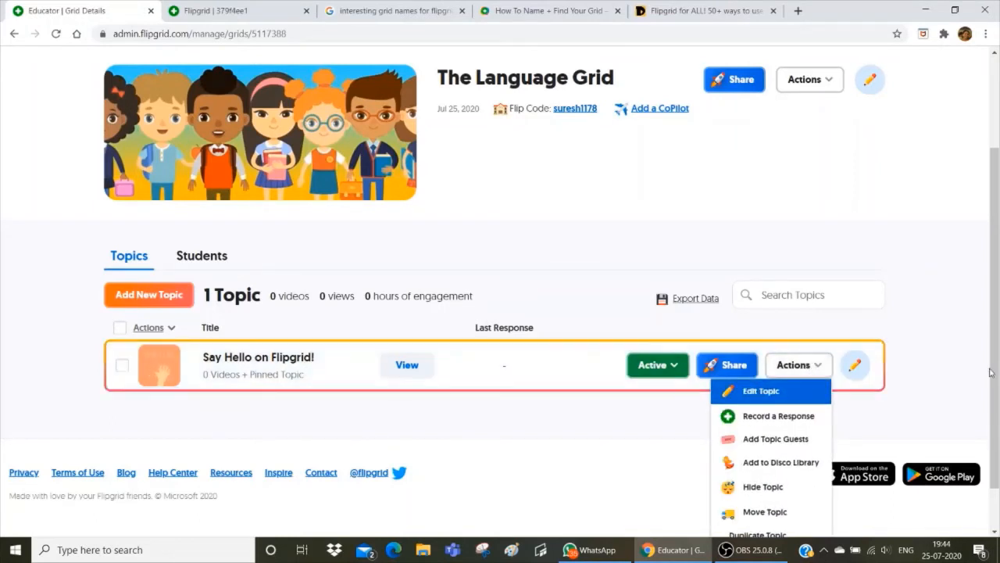
{"action": "scroll", "coordinate": [990, 373], "scroll_direction": "down", "scroll_amount": 2}
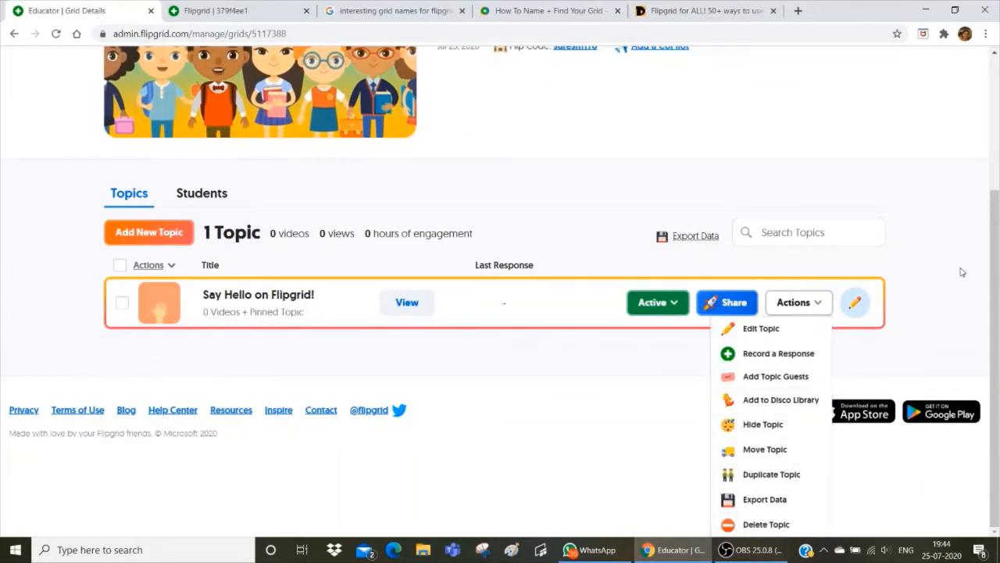
{"action": "left_click", "coordinate": [785, 315]}
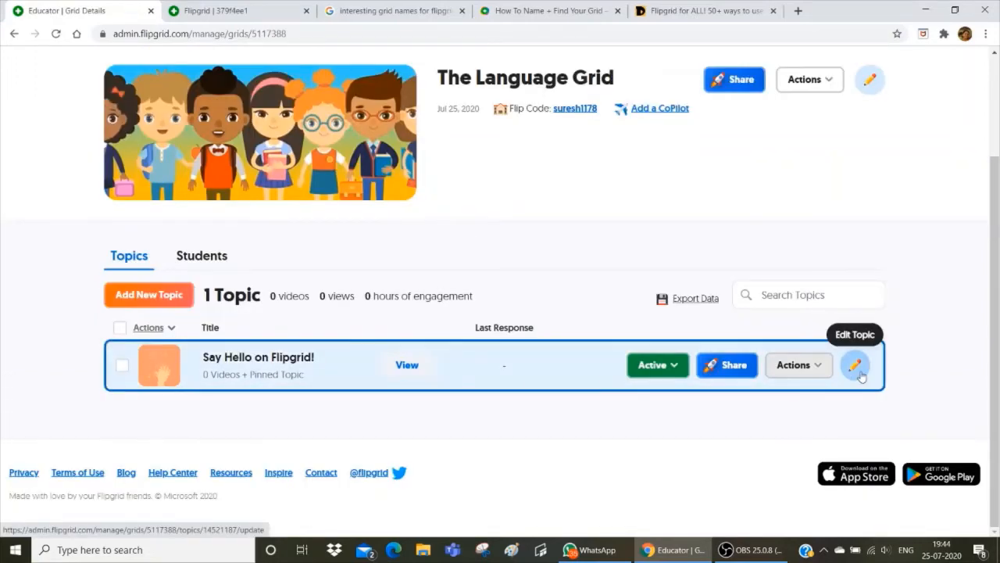
{"action": "left_click", "coordinate": [797, 365]}
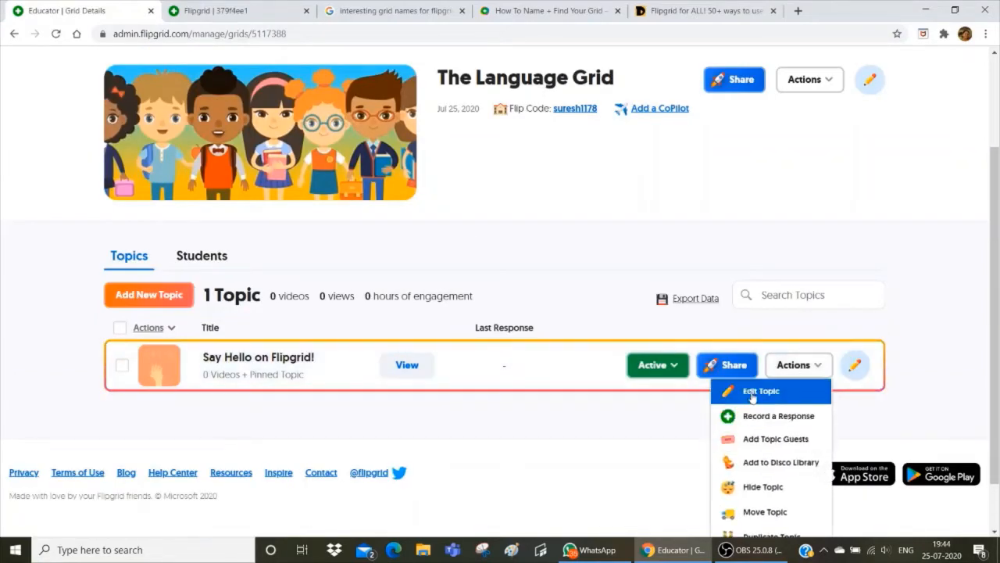
{"action": "scroll", "coordinate": [813, 383], "scroll_direction": "down", "scroll_amount": 1}
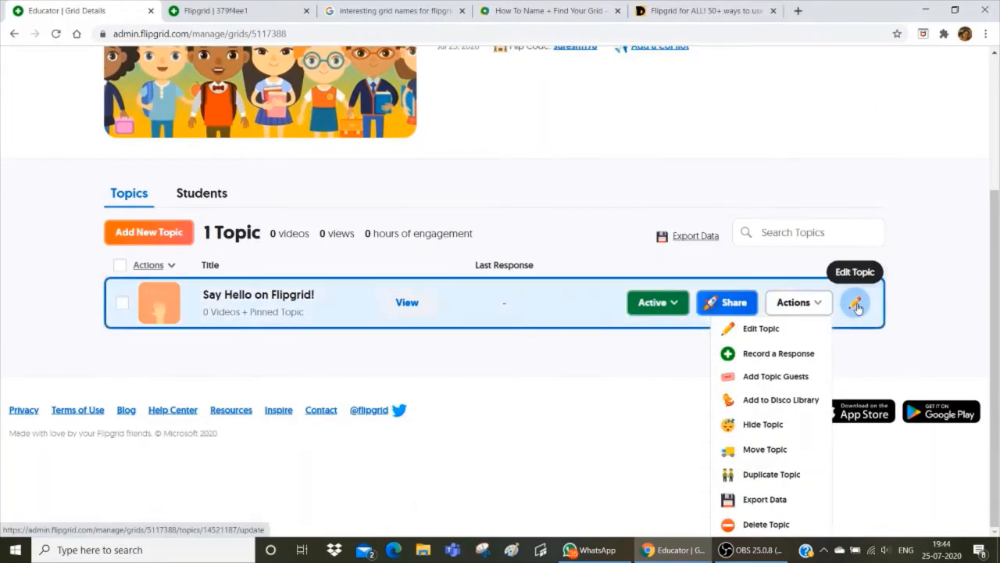
{"action": "left_click", "coordinate": [424, 357]}
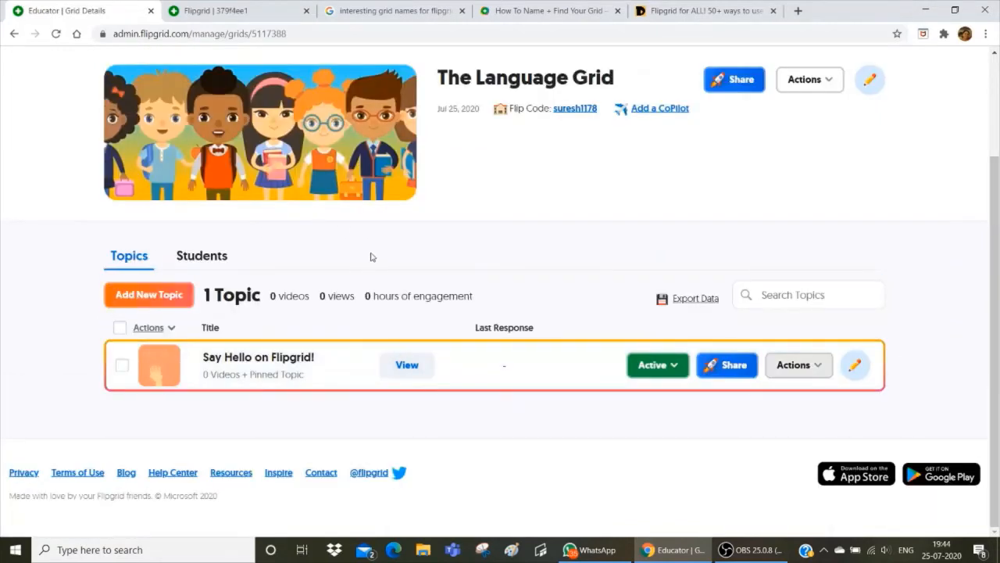
Start a new topic in the grid titled "My Duties towards my Parents" and place the cursor in its prompt
{"action": "scroll", "coordinate": [372, 257], "scroll_direction": "up", "scroll_amount": 1}
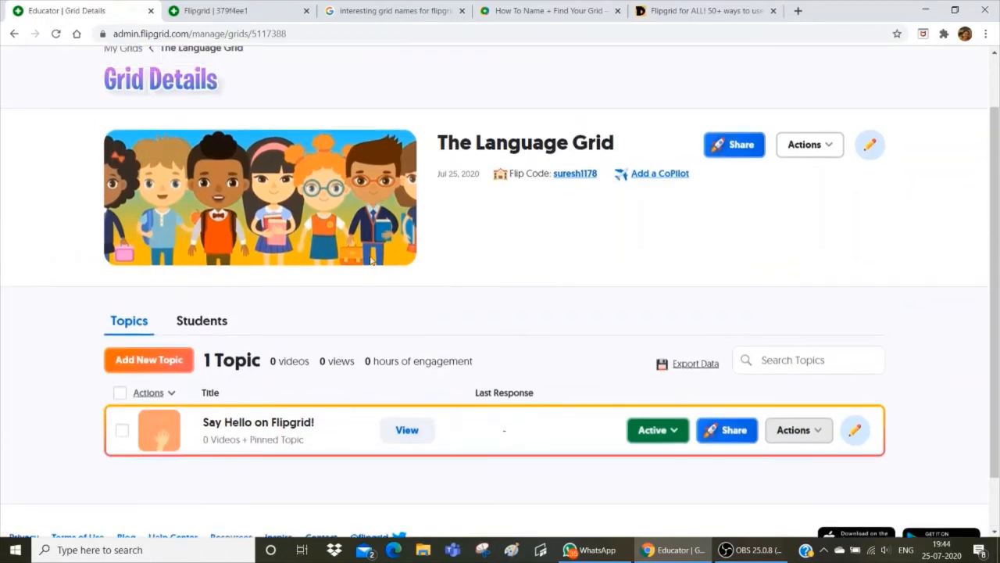
{"action": "left_click", "coordinate": [157, 360]}
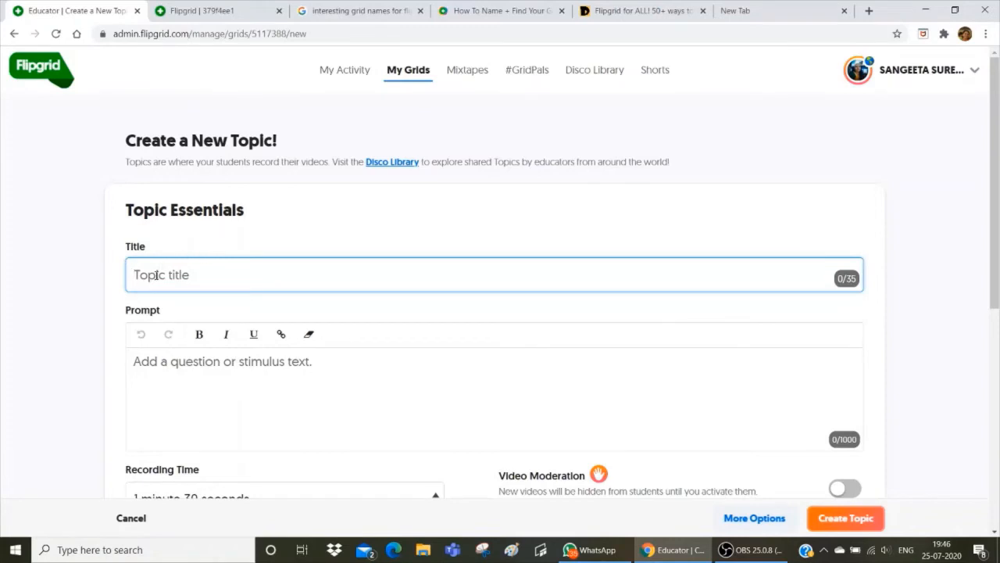
{"action": "type", "text": "My Duties towa"}
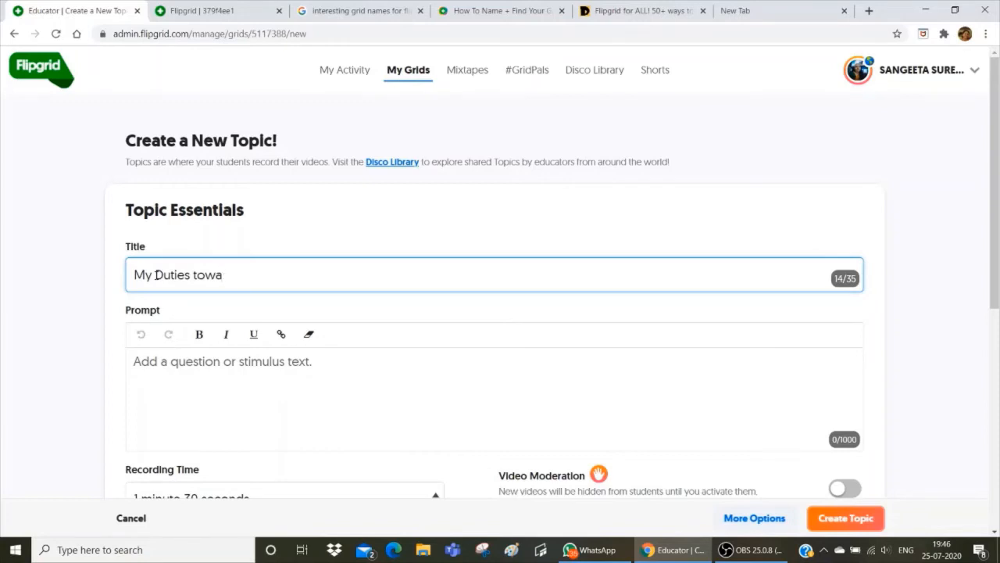
{"action": "type", "text": "rds my Parent"}
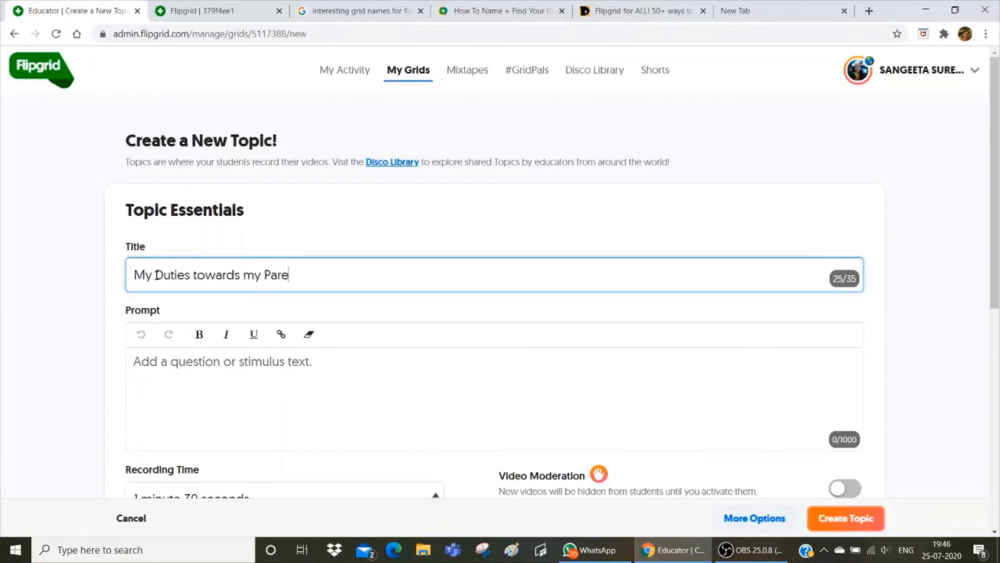
{"action": "type", "text": "s"}
{"action": "left_click", "coordinate": [174, 363]}
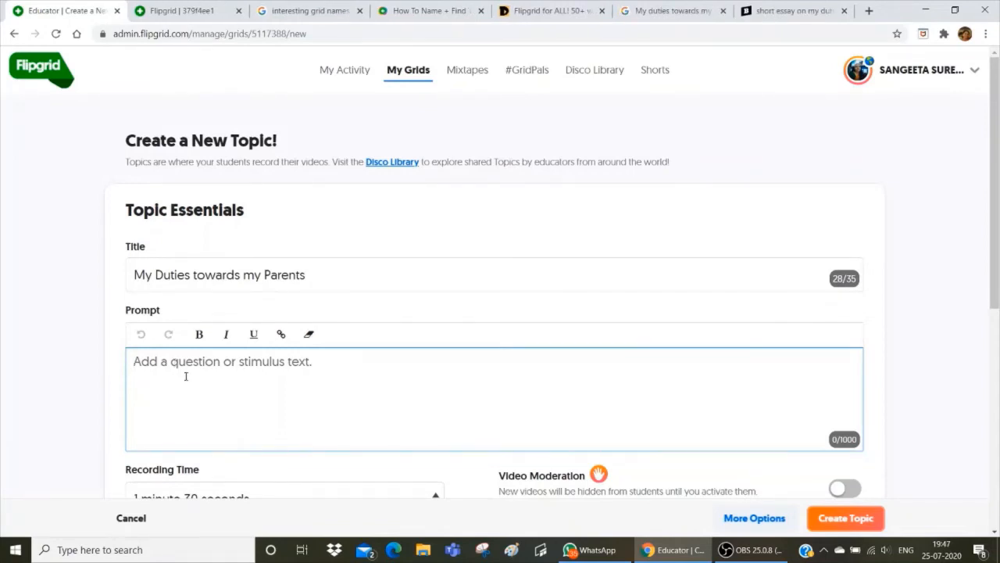
Write the topic prompt "Express your opinion and feelings about why you should obey, love and respect your parents."
{"action": "type", "text": "Express yo"}
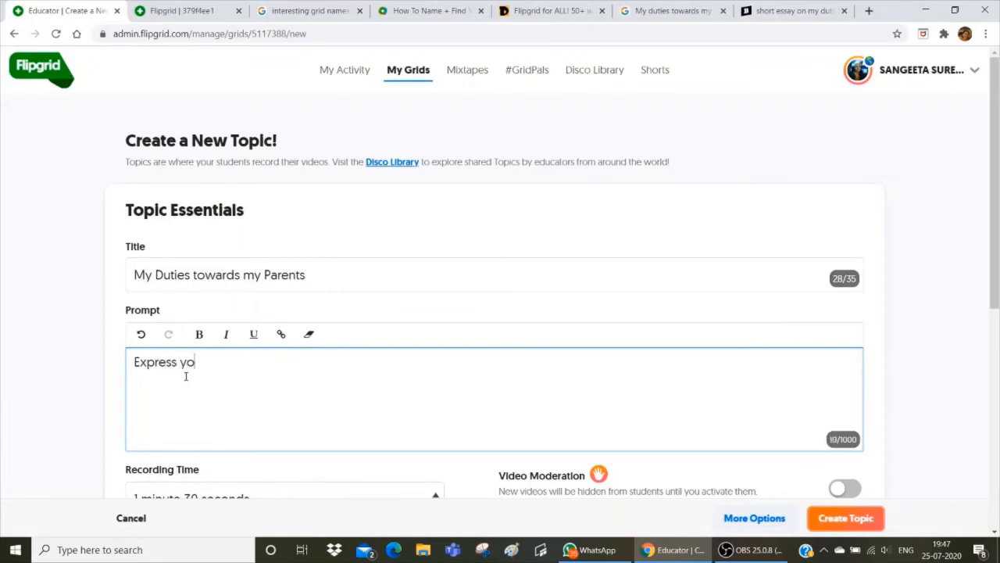
{"action": "type", "text": "ur opinion and"}
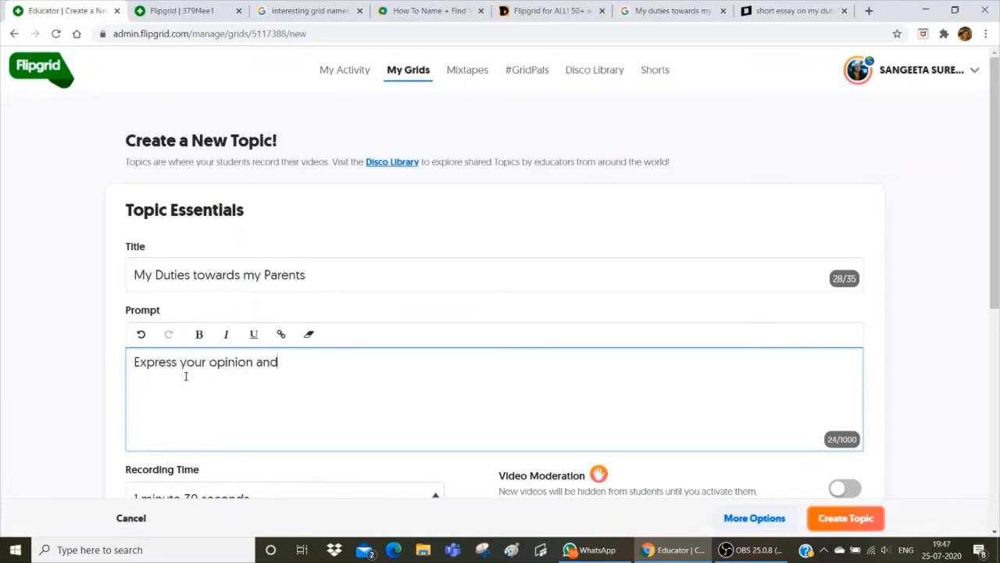
{"action": "type", "text": " feelings ab"}
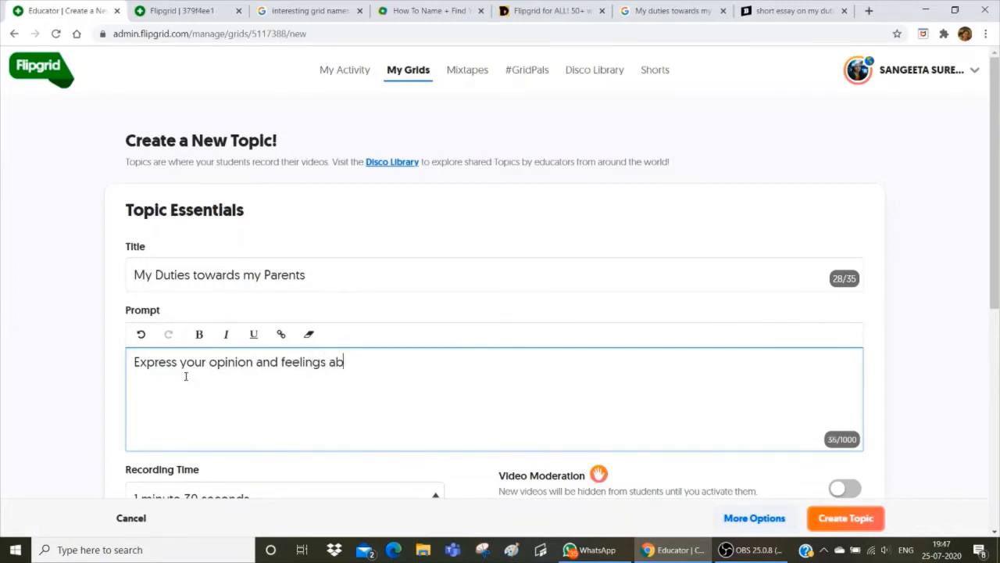
{"action": "type", "text": "out why you shou"}
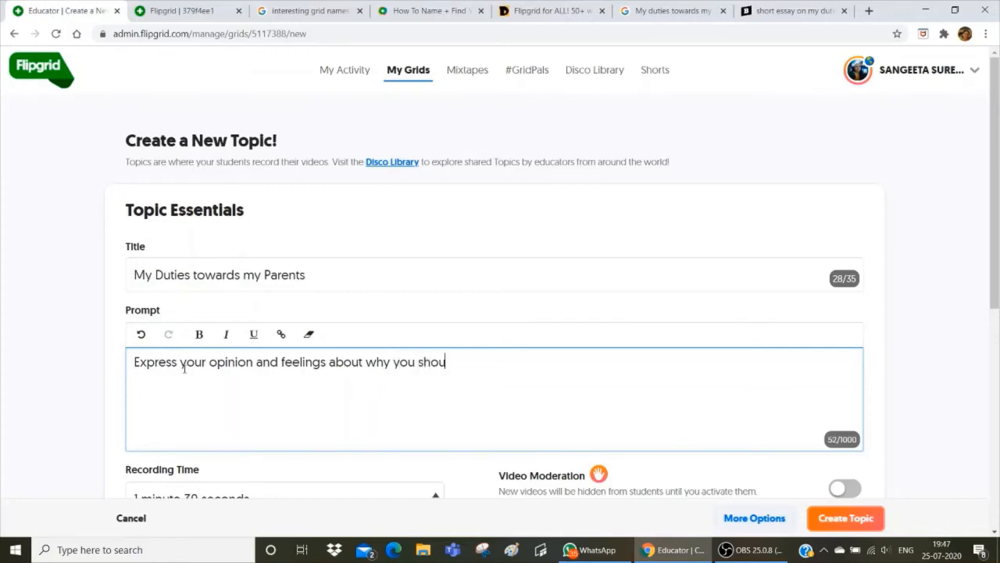
{"action": "type", "text": "ld obey"}
{"action": "type", "text": ","}
{"action": "key", "text": "BackSpace"}
{"action": "key", "text": "BackSpace"}
{"action": "type", "text": "and resp"}
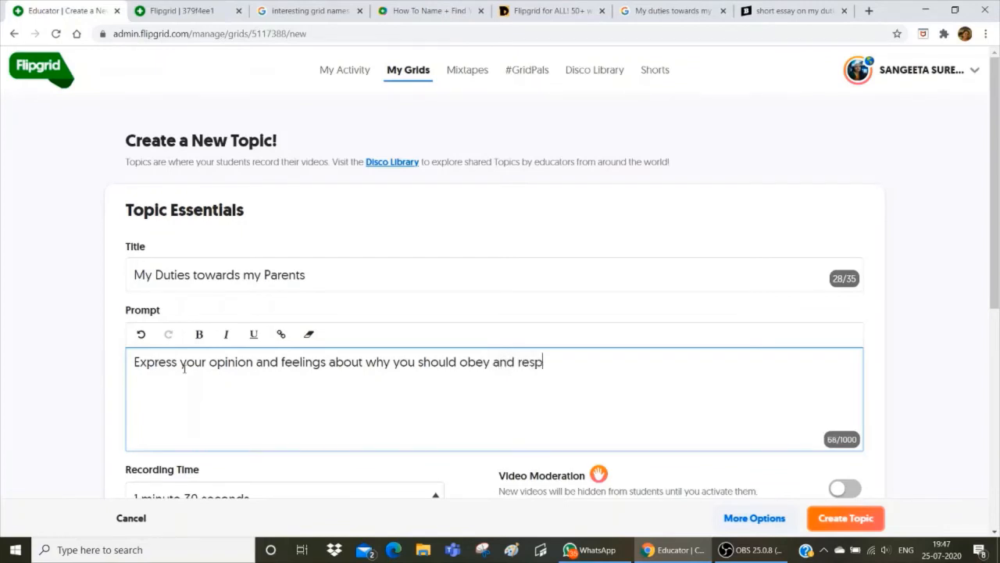
{"action": "type", "text": "ect your"}
{"action": "key", "text": "BackSpace"}
{"action": "key", "text": "BackSpace"}
{"action": "key", "text": "BackSpace"}
{"action": "key", "text": "BackSpace"}
{"action": "key", "text": "BackSpace"}
{"action": "key", "text": "BackSpace"}
{"action": "key", "text": "BackSpace"}
{"action": "key", "text": "BackSpace"}
{"action": "key", "text": "BackSpace"}
{"action": "key", "text": "BackSpace"}
{"action": "key", "text": "BackSpace"}
{"action": "key", "text": "BackSpace"}
{"action": "key", "text": "BackSpace"}
{"action": "key", "text": "BackSpace"}
{"action": "key", "text": "BackSpace"}
{"action": "key", "text": "BackSpace"}
{"action": "type", "text": ", love and respect your"}
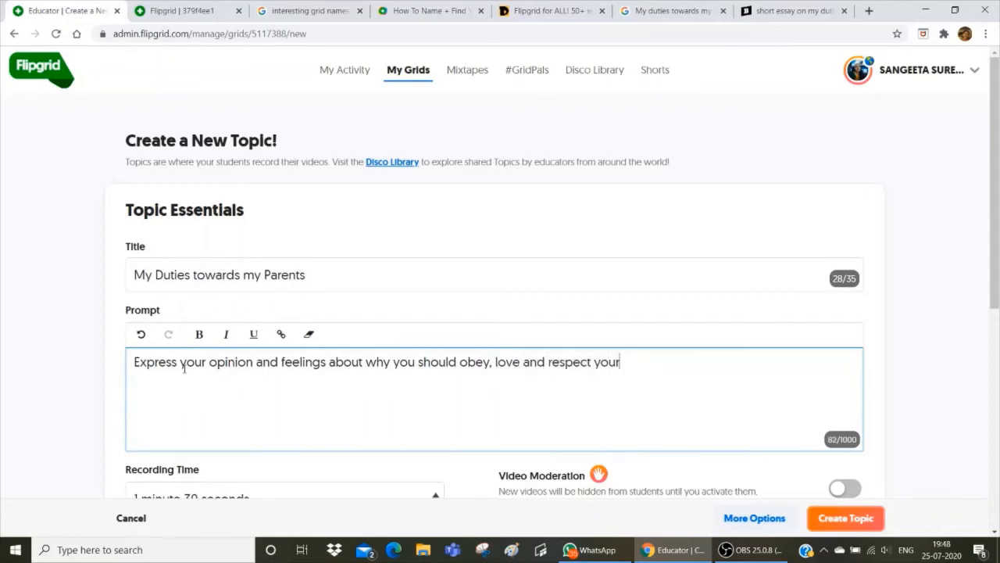
{"action": "type", "text": " parent."}
{"action": "key", "text": "BackSpace"}
{"action": "key", "text": "BackSpace"}
{"action": "type", "text": "s."}
Set the topic's recording time to 1 minute and turn on Video Moderation
{"action": "scroll", "coordinate": [186, 367], "scroll_direction": "down", "scroll_amount": 3}
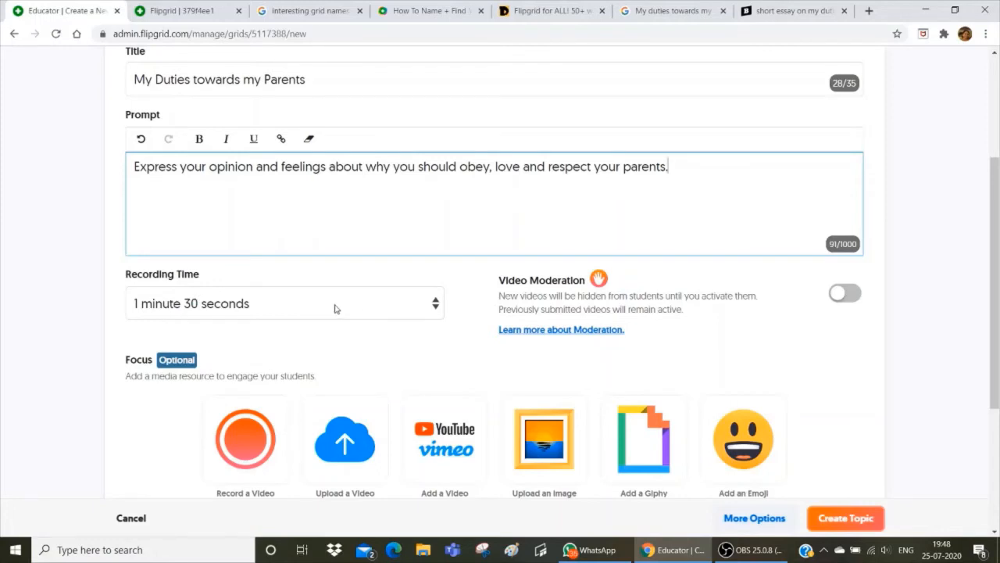
{"action": "left_click", "coordinate": [435, 305]}
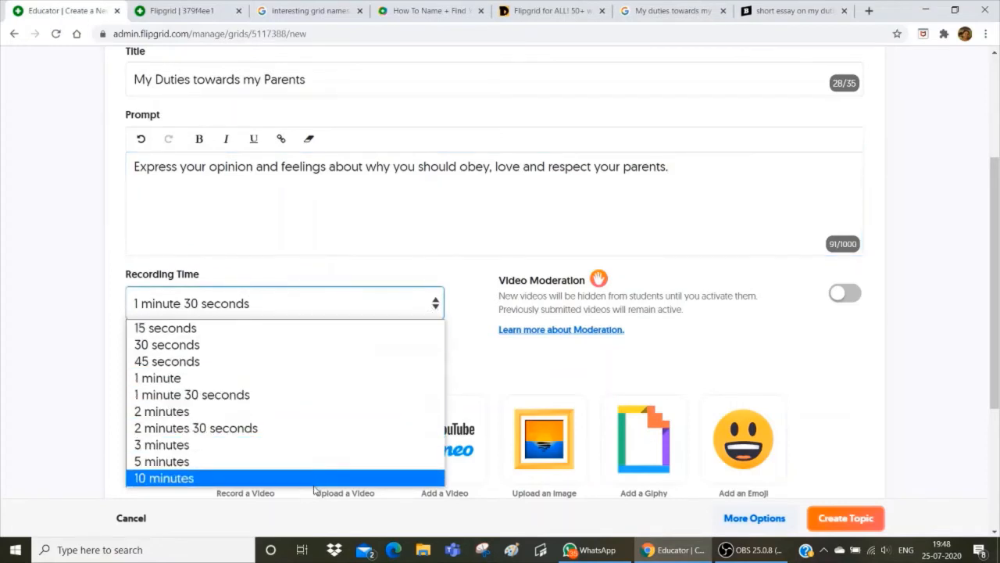
{"action": "left_click", "coordinate": [299, 377]}
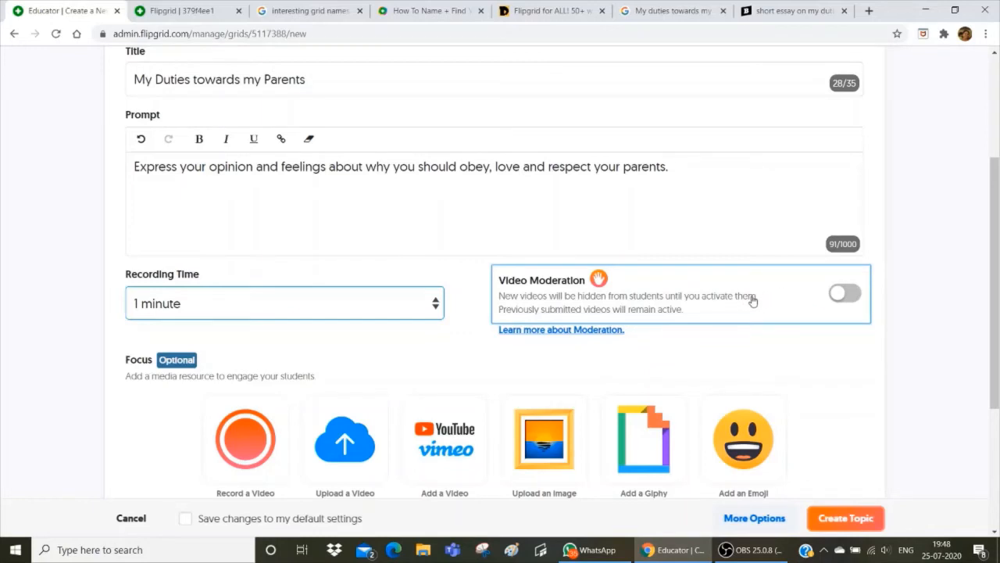
{"action": "left_click", "coordinate": [845, 293]}
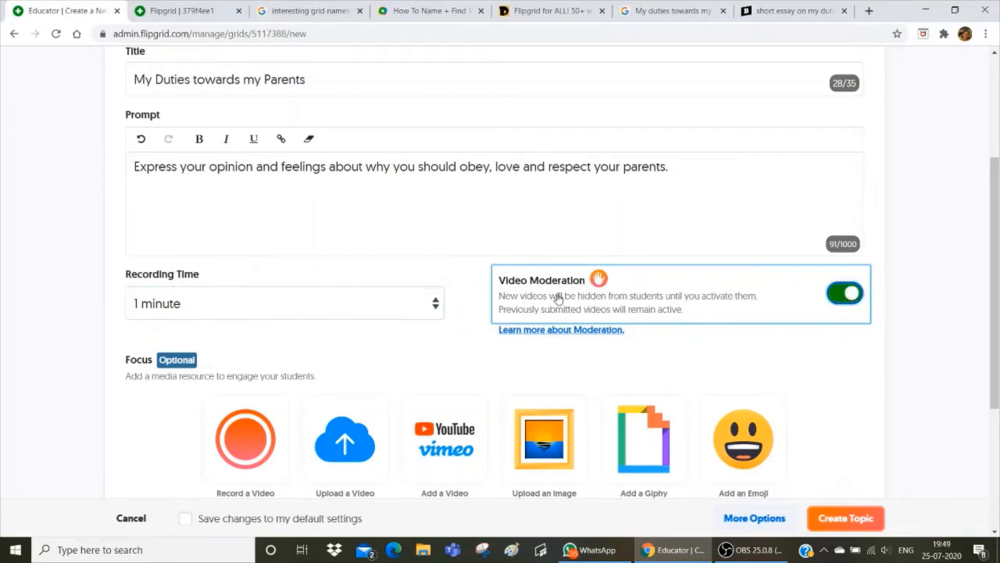
{"action": "left_click", "coordinate": [835, 301]}
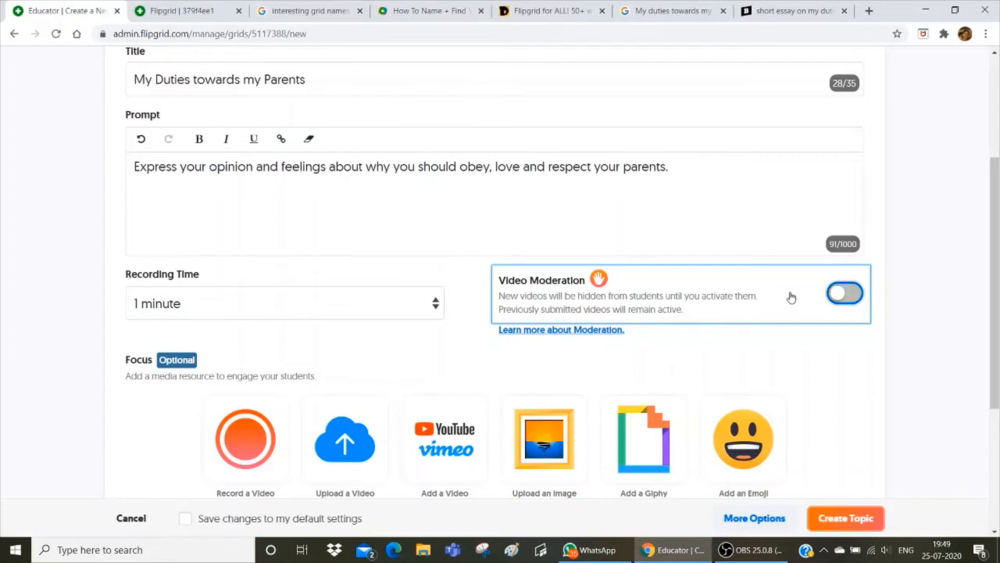
{"action": "left_click", "coordinate": [845, 293]}
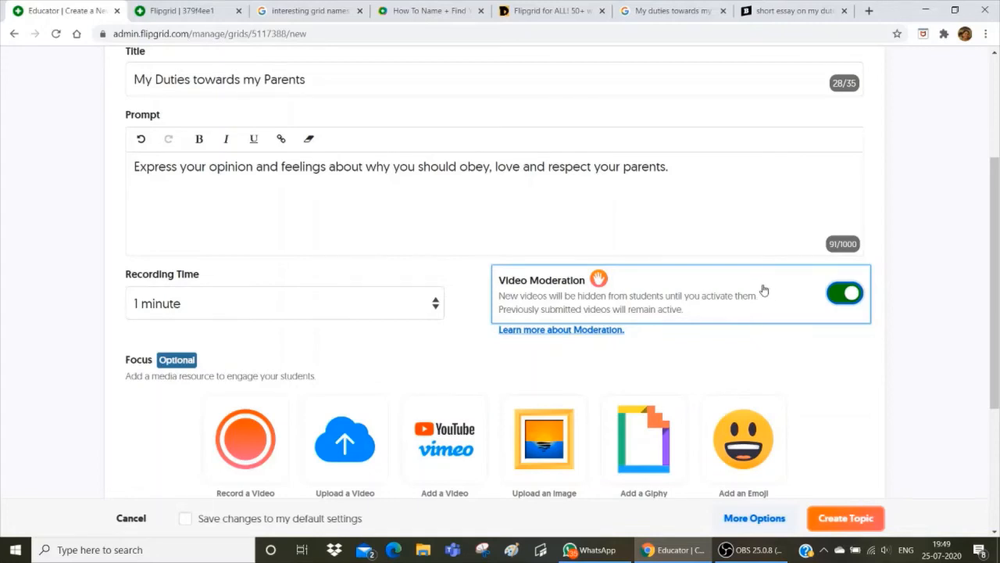
Upload the family picture whose file name starts with 114923551-father from the Desktop as the topic's Focus image
{"action": "scroll", "coordinate": [754, 283], "scroll_direction": "down", "scroll_amount": 3}
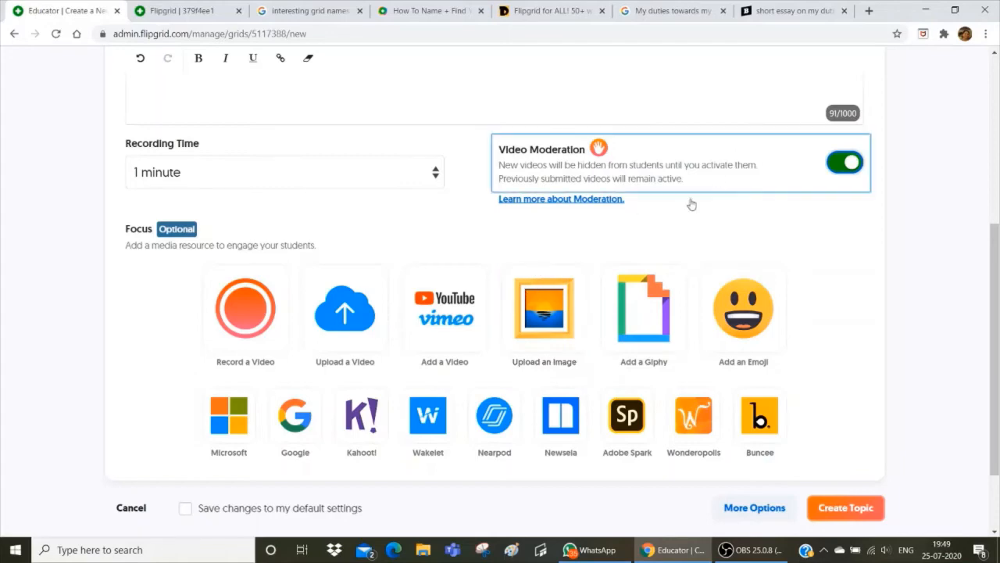
{"action": "left_click", "coordinate": [537, 297]}
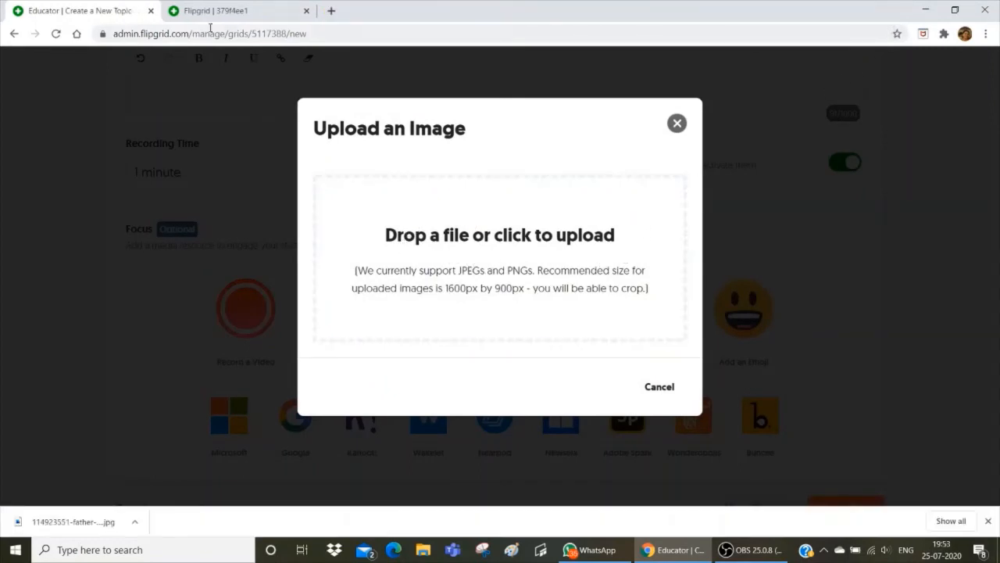
{"action": "left_click", "coordinate": [478, 243]}
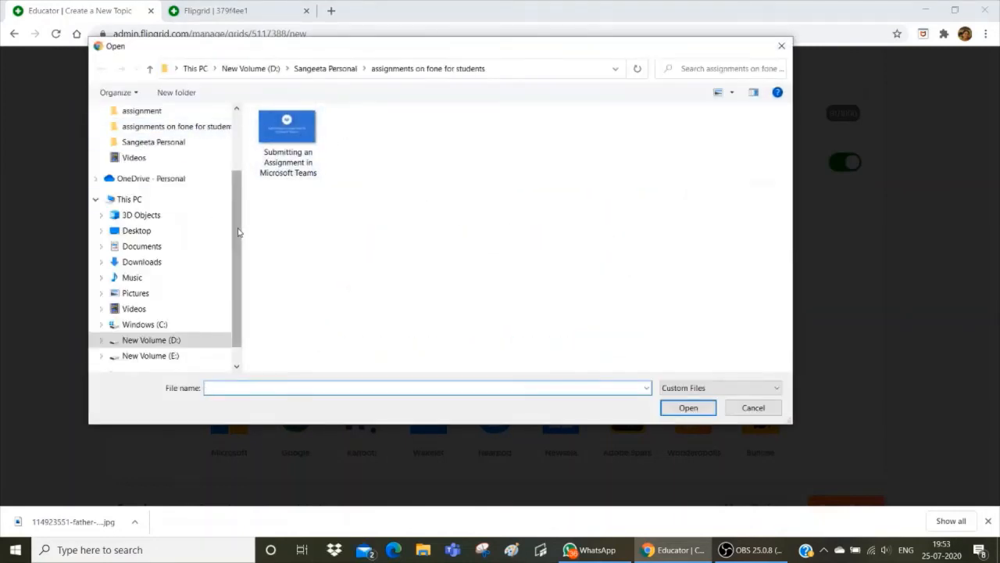
{"action": "scroll", "coordinate": [211, 157], "scroll_direction": "up", "scroll_amount": 2}
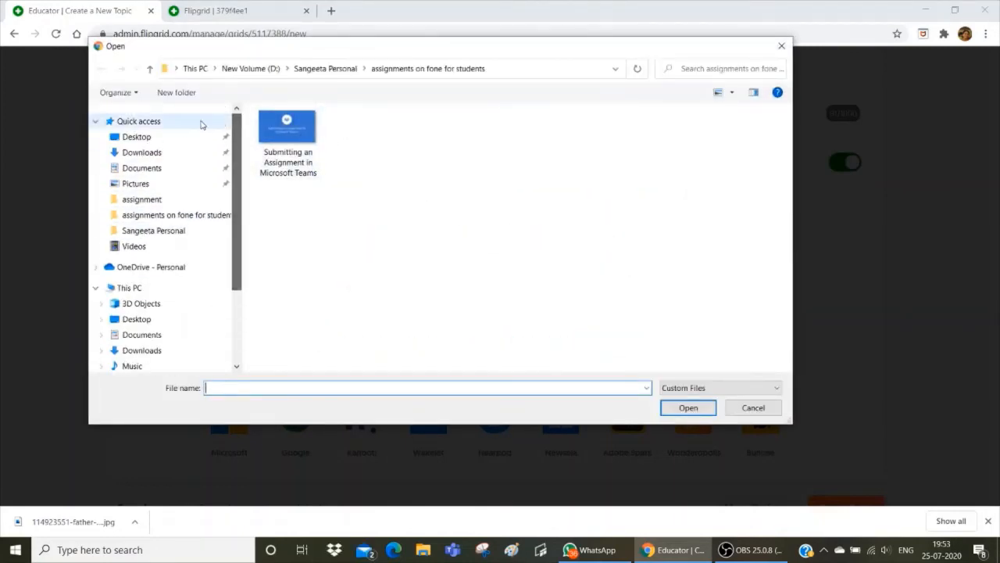
{"action": "left_click", "coordinate": [145, 137]}
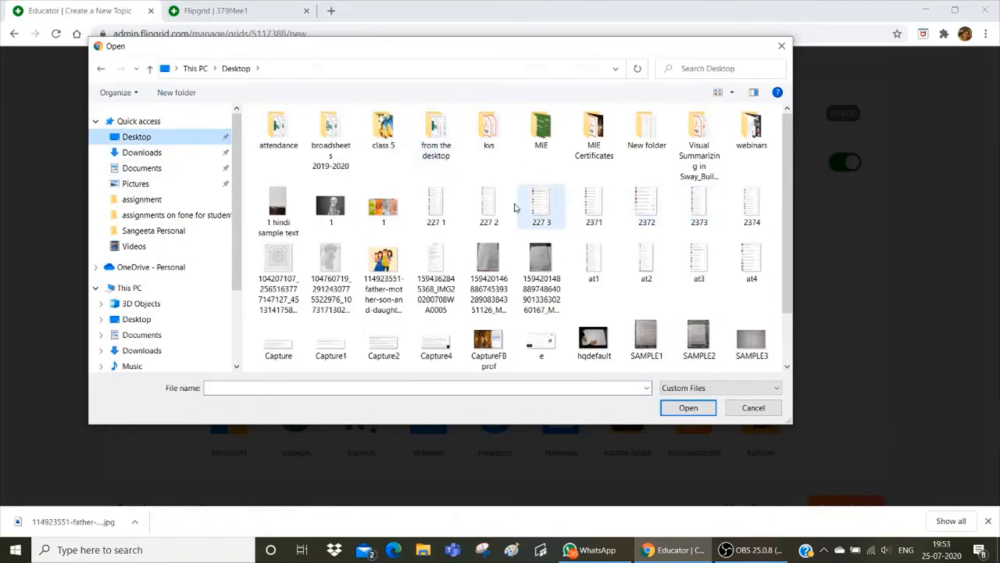
{"action": "left_click", "coordinate": [383, 266]}
{"action": "left_click", "coordinate": [688, 407]}
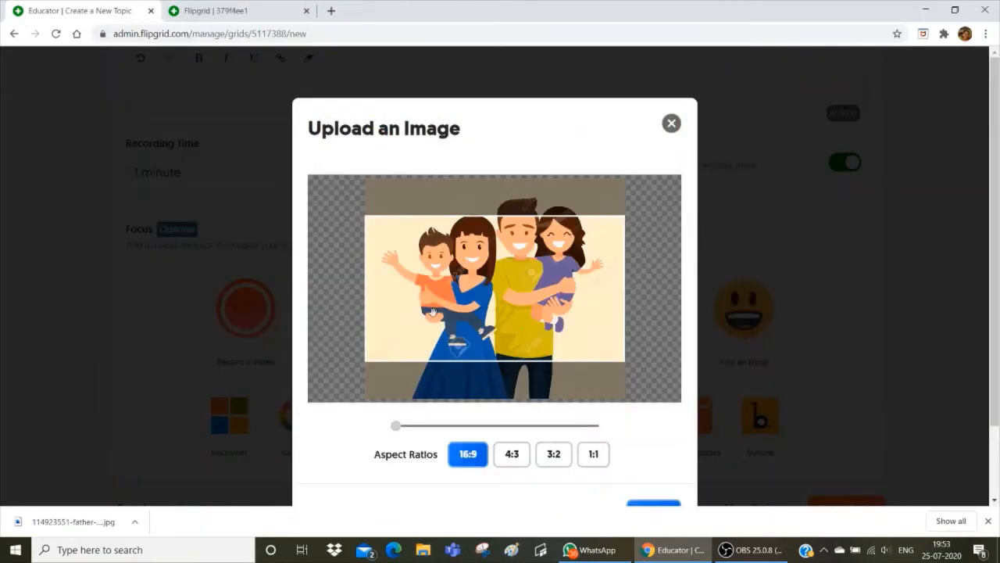
Crop the uploaded family picture to a 1:1 aspect ratio so that the whole family is included
{"action": "left_click_drag", "start_coordinate": [485, 232], "coordinate": [495, 271]}
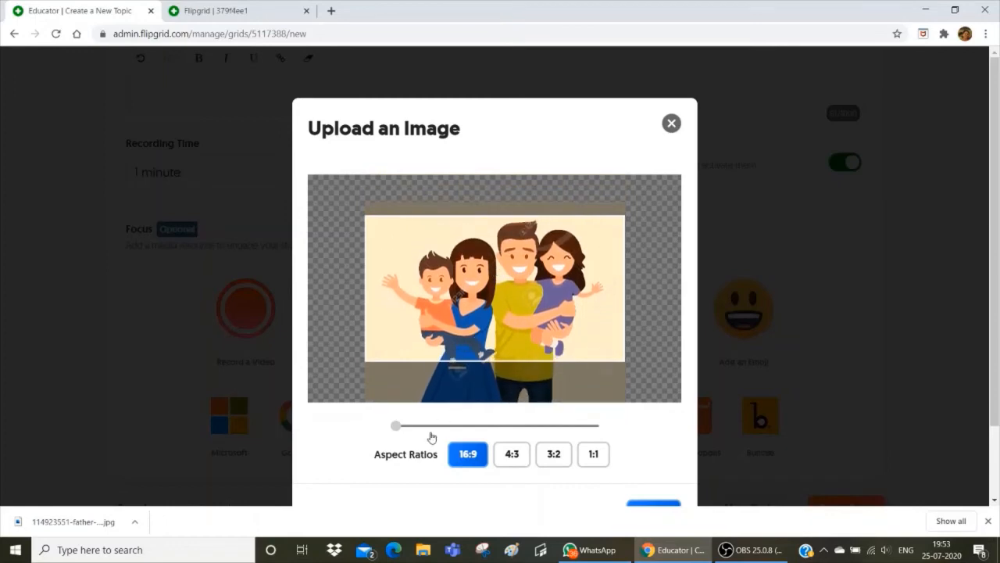
{"action": "left_click", "coordinate": [593, 454]}
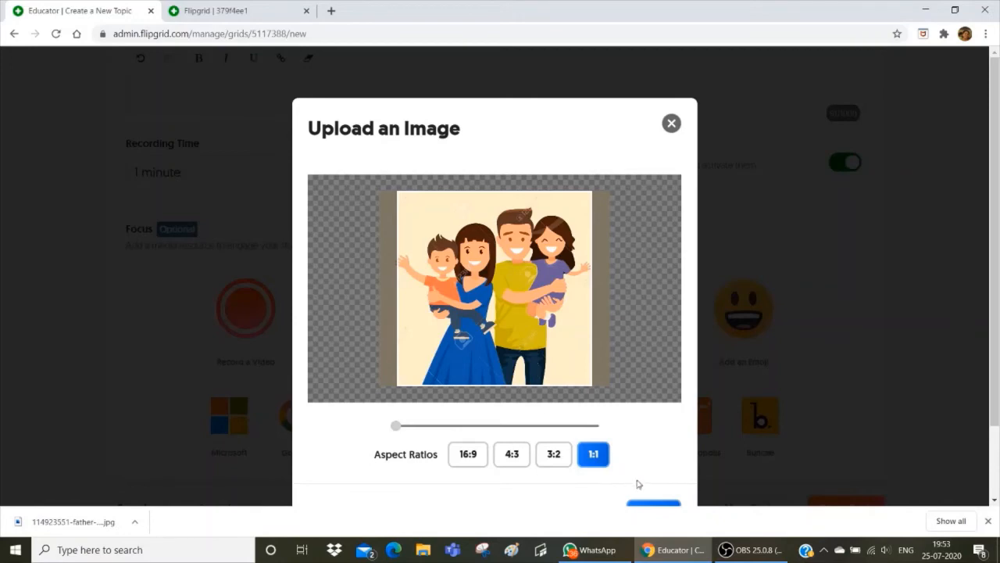
{"action": "scroll", "coordinate": [989, 313], "scroll_direction": "down", "scroll_amount": 1}
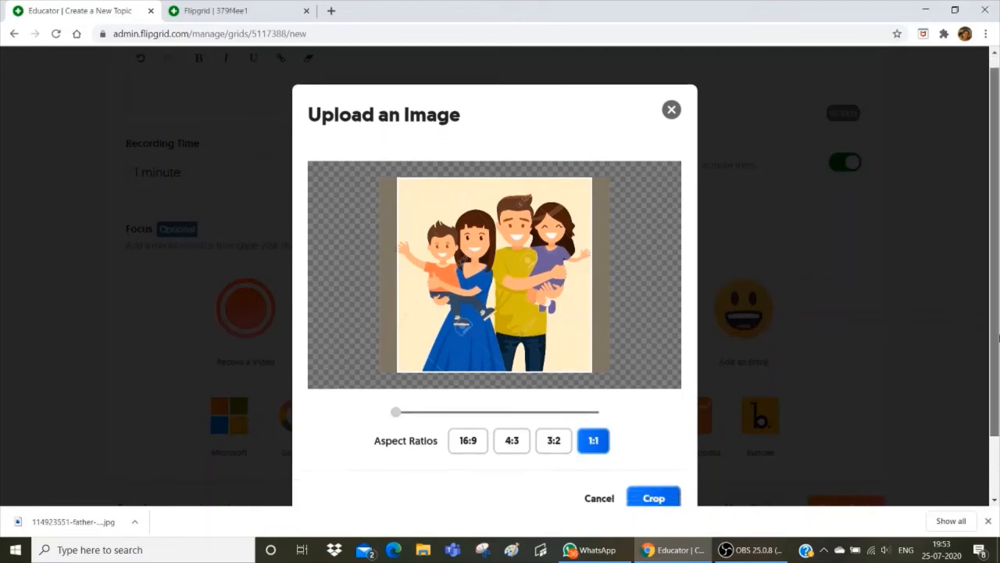
{"action": "left_click", "coordinate": [654, 425]}
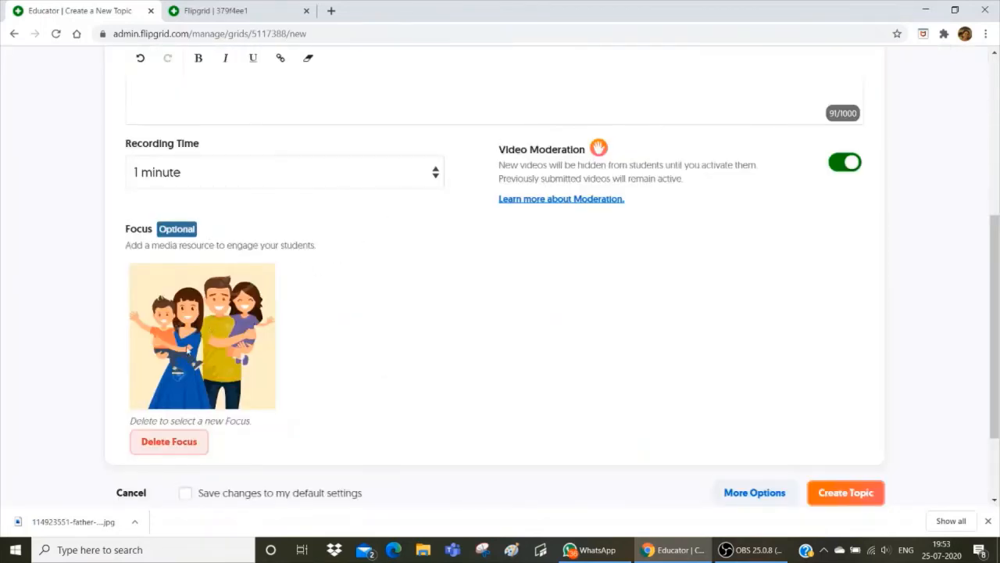
Create the topic without further options and close its sharing dialog
{"action": "scroll", "coordinate": [461, 339], "scroll_direction": "down", "scroll_amount": 3}
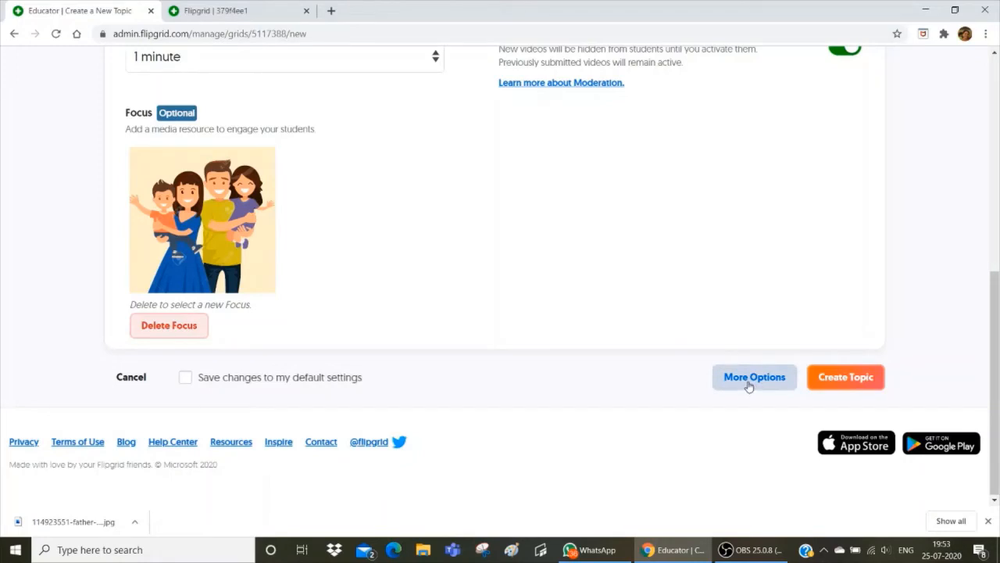
{"action": "left_click", "coordinate": [839, 378]}
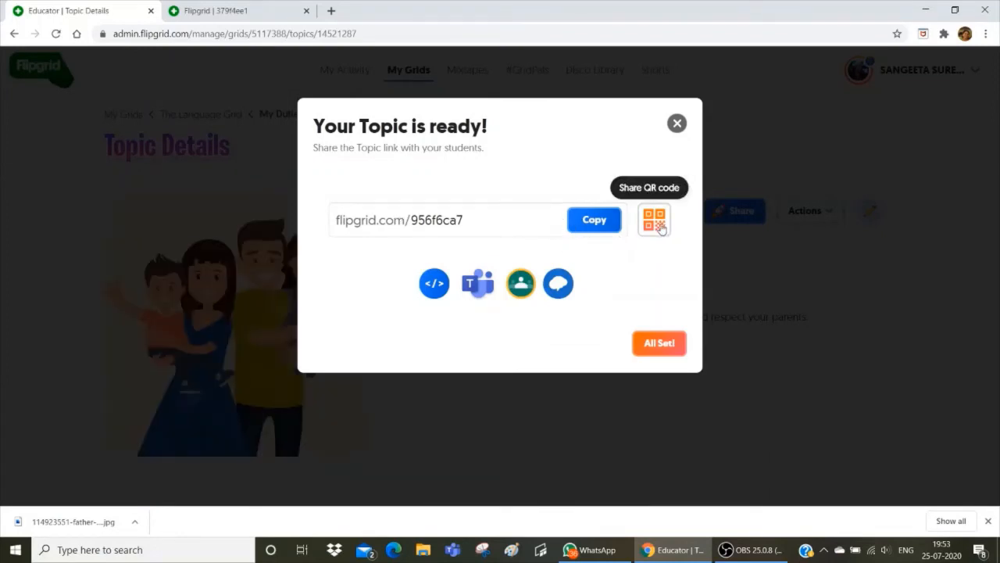
{"action": "left_click", "coordinate": [658, 342]}
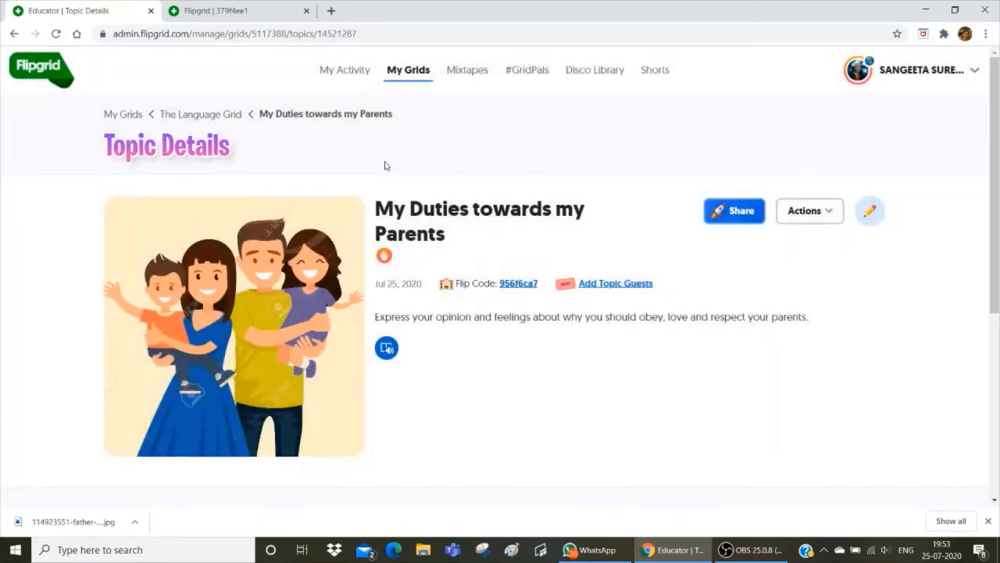
Examine the new topic's details page, from its image and prompt to the responses area
{"action": "scroll", "coordinate": [358, 165], "scroll_direction": "down", "scroll_amount": 1}
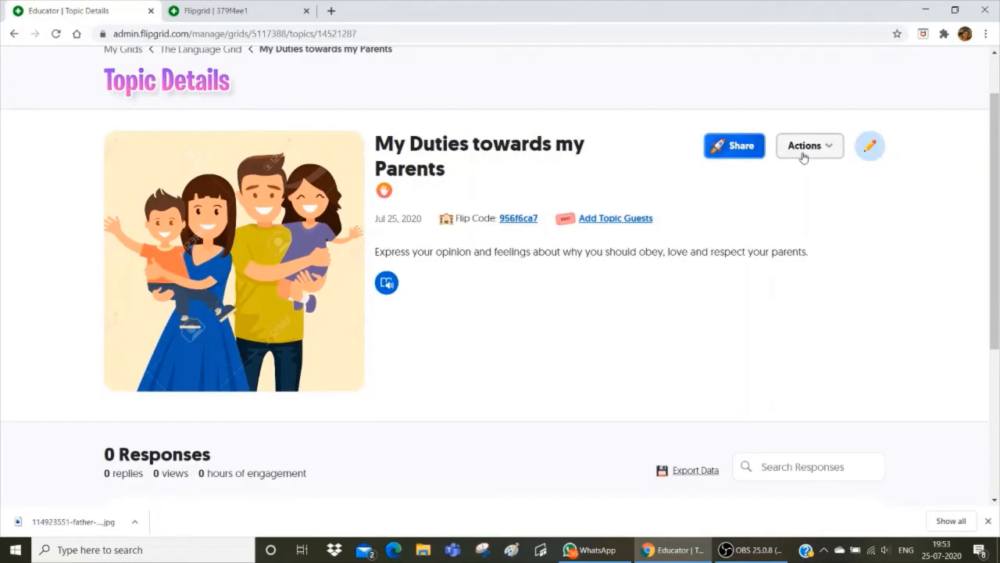
{"action": "scroll", "coordinate": [576, 230], "scroll_direction": "down", "scroll_amount": 1}
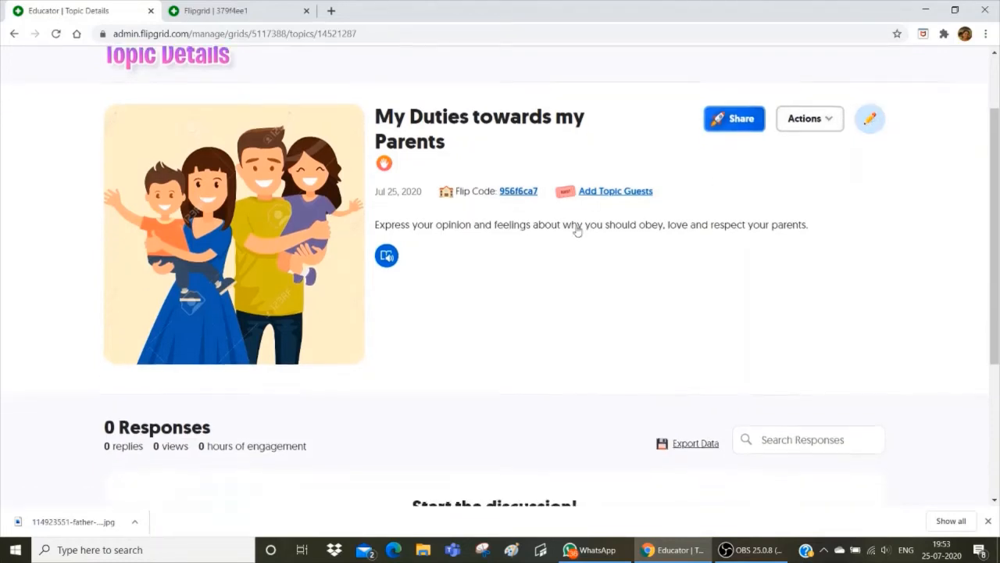
{"action": "scroll", "coordinate": [588, 242], "scroll_direction": "down", "scroll_amount": 2}
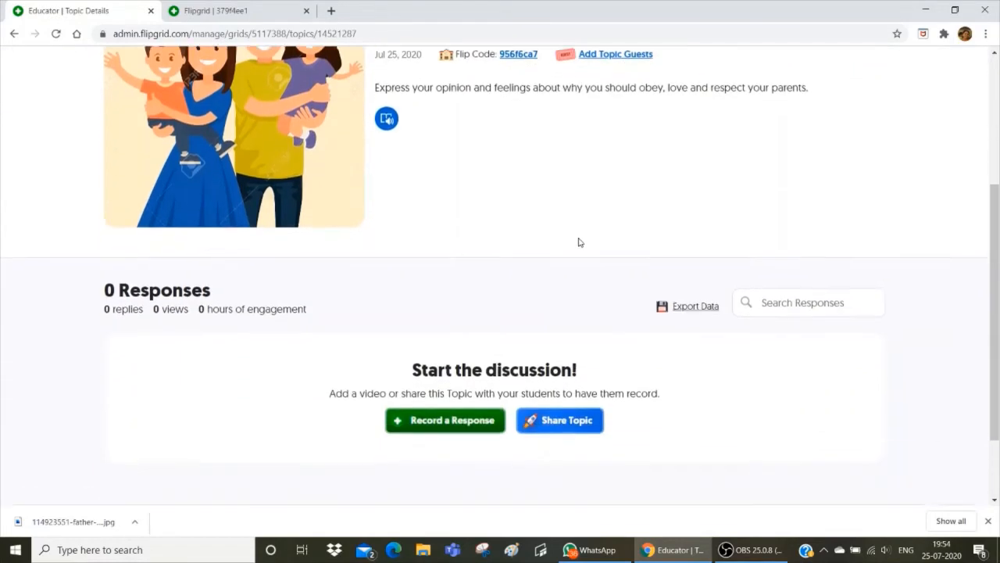
{"action": "scroll", "coordinate": [361, 218], "scroll_direction": "down", "scroll_amount": 1}
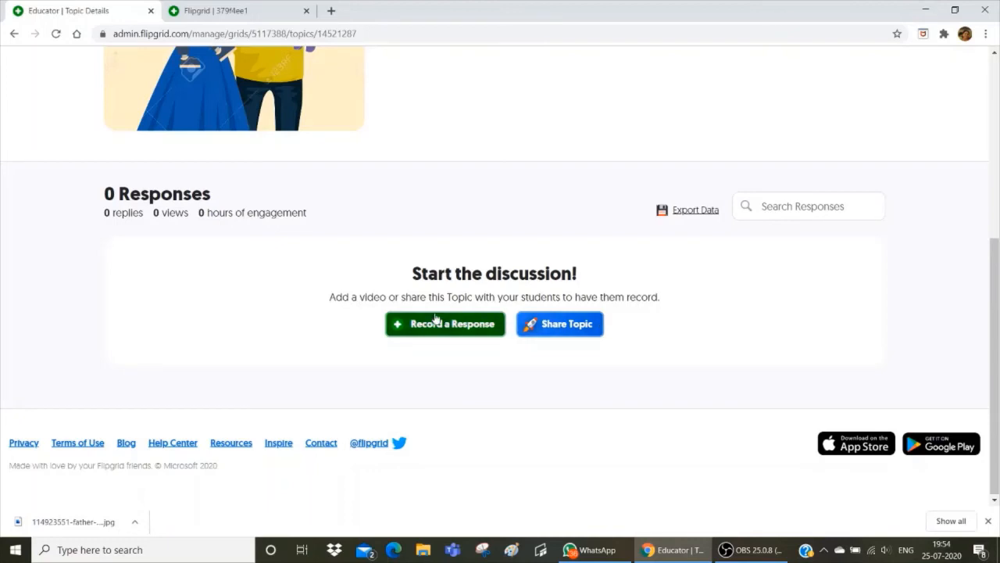
{"action": "scroll", "coordinate": [502, 279], "scroll_direction": "up", "scroll_amount": 3}
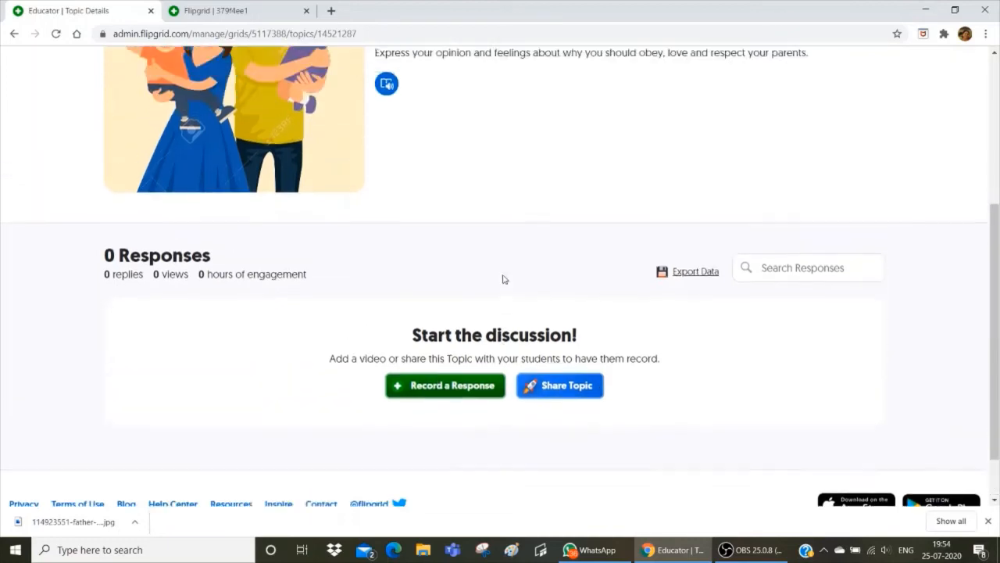
{"action": "scroll", "coordinate": [226, 265], "scroll_direction": "up", "scroll_amount": 2}
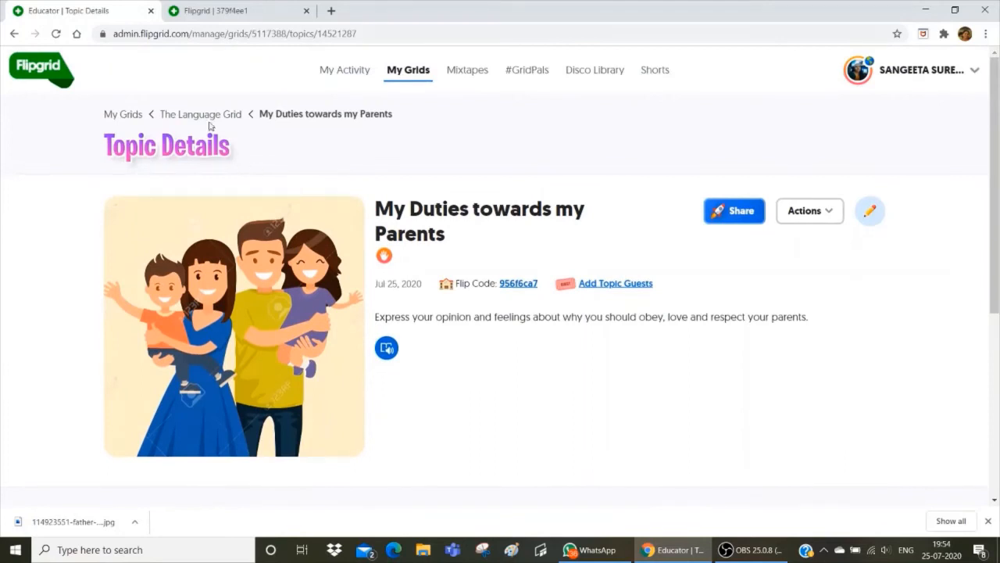
Return to The Language Grid's details page, examine its topic list and try moving the My Duties towards my Parents topic up
{"action": "left_click", "coordinate": [207, 117]}
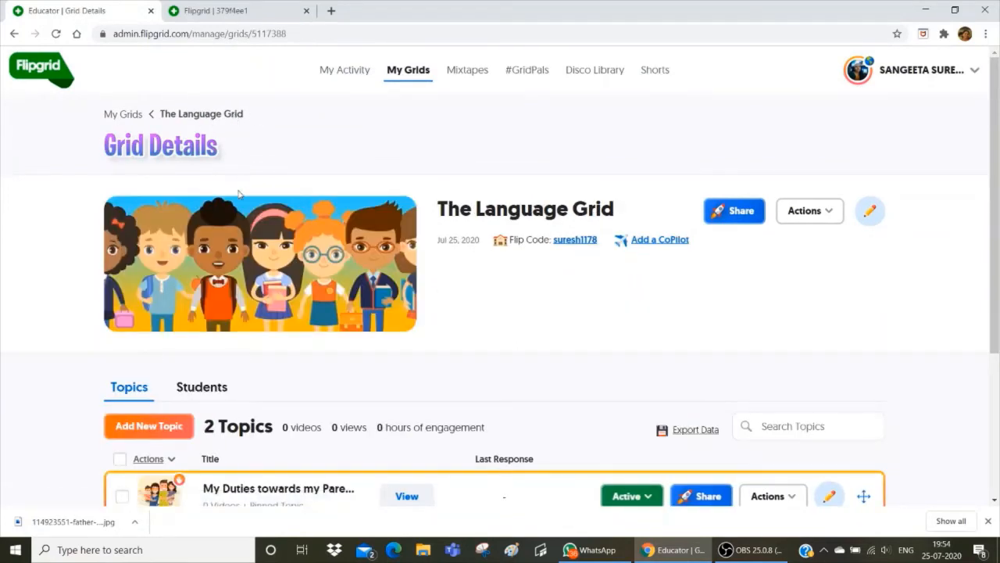
{"action": "scroll", "coordinate": [247, 203], "scroll_direction": "down", "scroll_amount": 1}
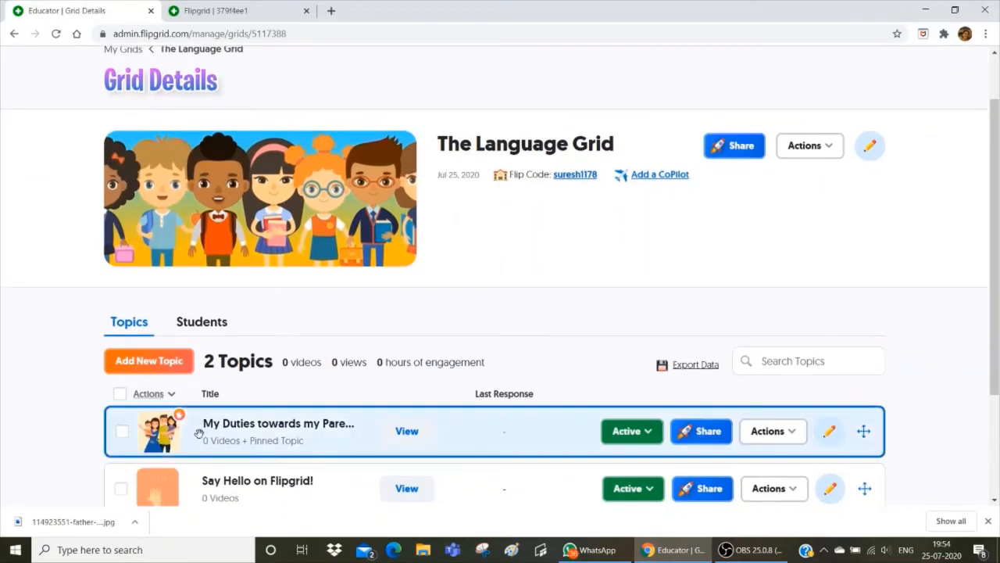
{"action": "scroll", "coordinate": [152, 424], "scroll_direction": "down", "scroll_amount": 1}
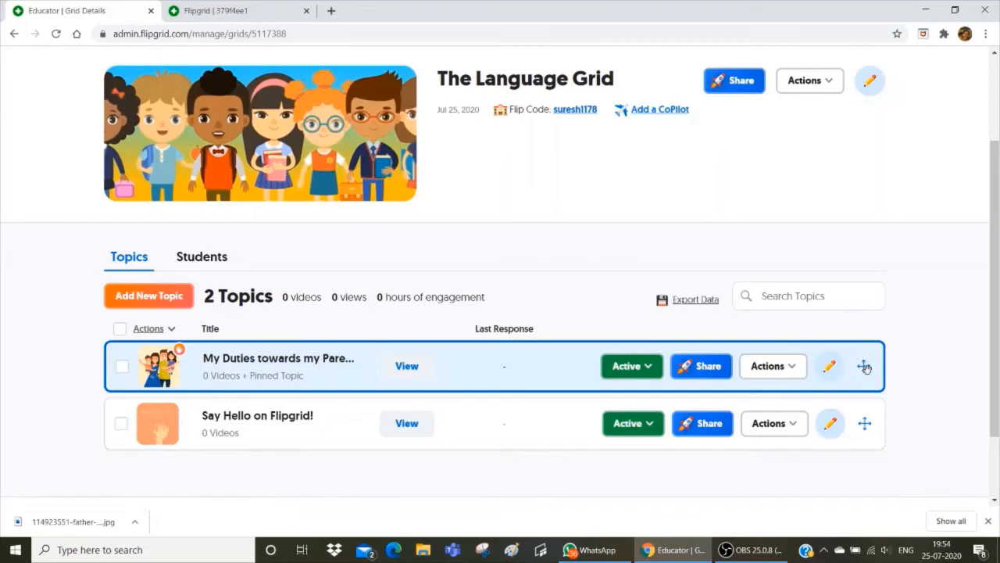
{"action": "left_click_drag", "start_coordinate": [865, 368], "coordinate": [864, 286]}
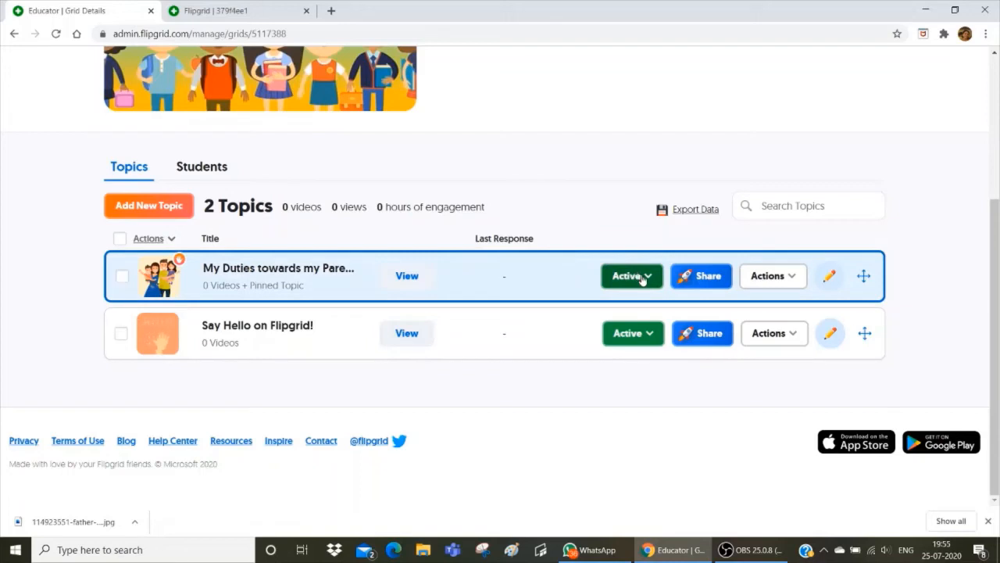
Try the Hidden and Frozen statuses on the My Duties towards my Parents topic, then return it to Active
{"action": "left_click", "coordinate": [643, 277]}
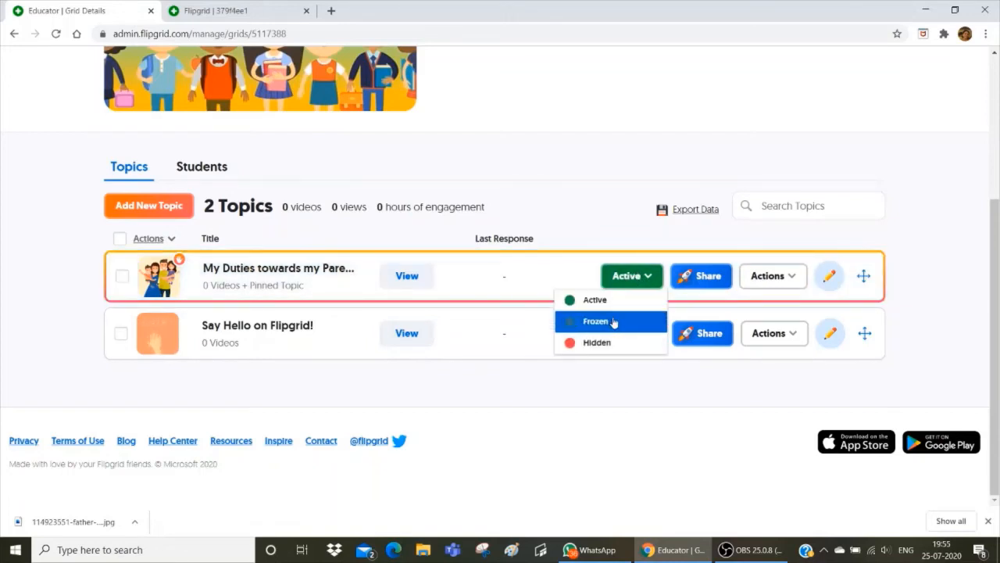
{"action": "left_click", "coordinate": [598, 343]}
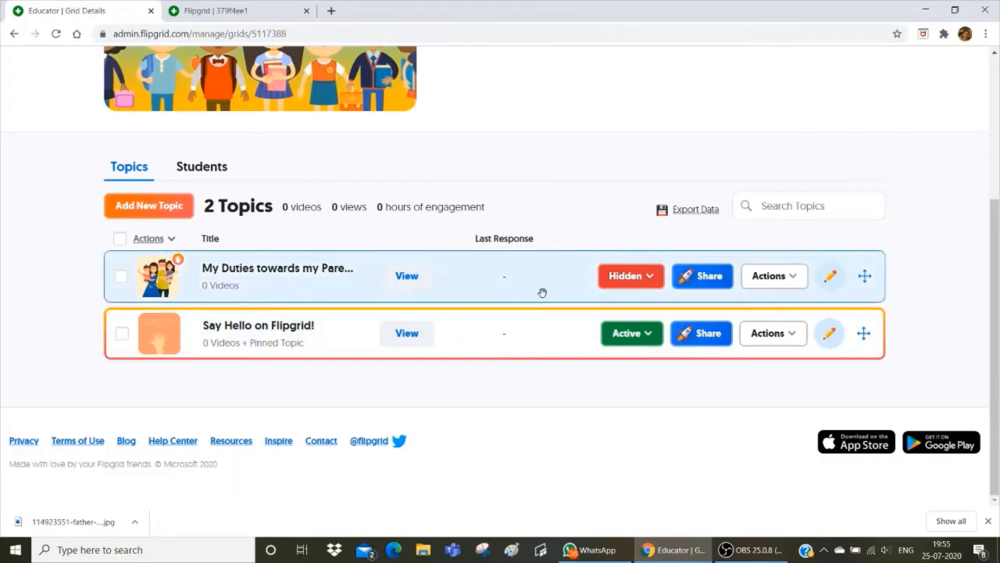
{"action": "left_click", "coordinate": [615, 282]}
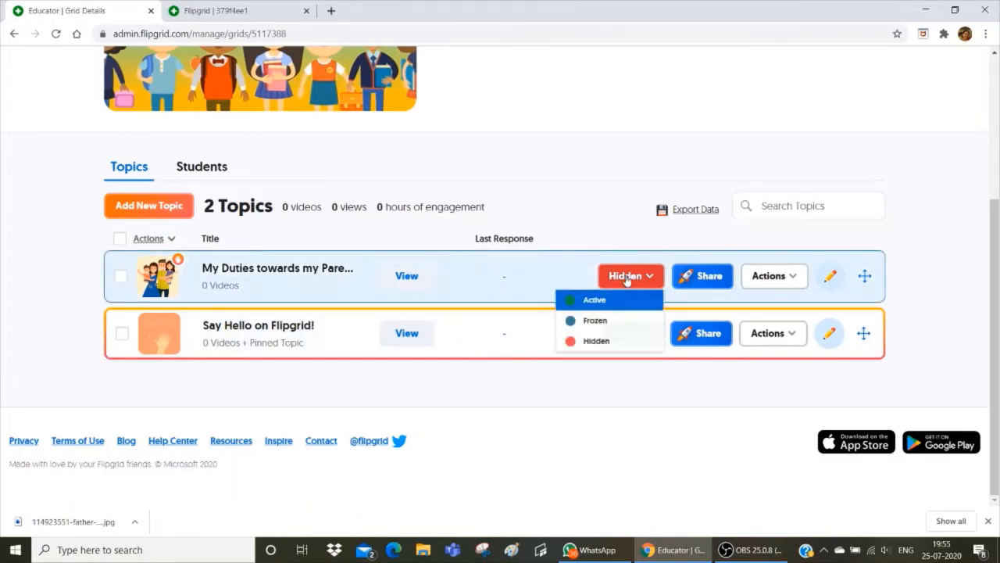
{"action": "left_click", "coordinate": [602, 321]}
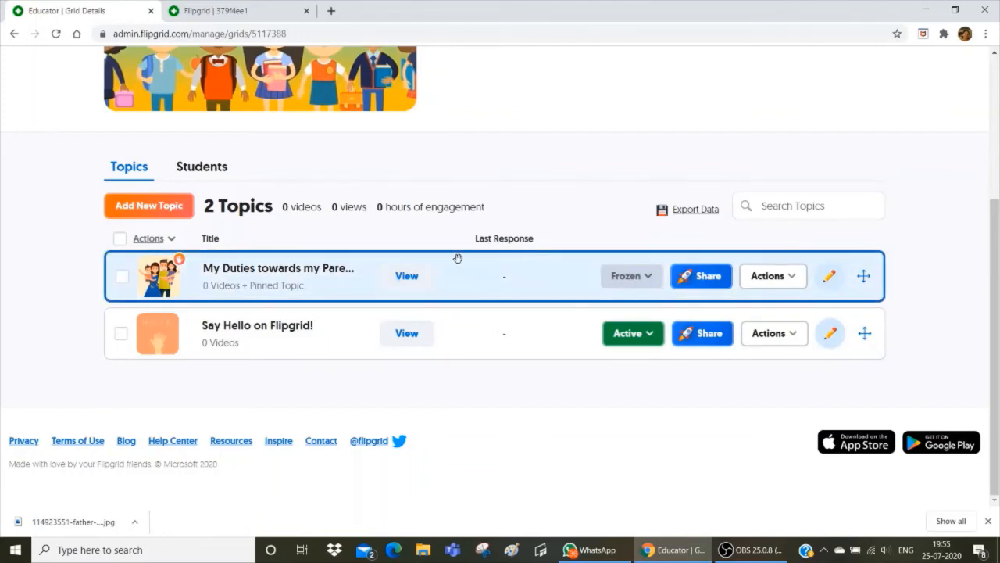
{"action": "left_click", "coordinate": [419, 352]}
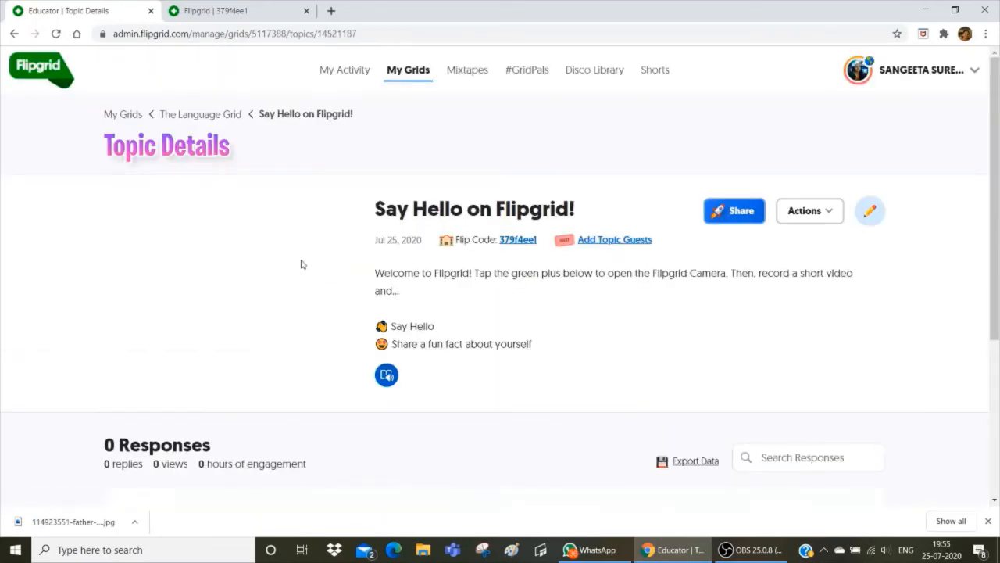
{"action": "key", "text": "alt+Left"}
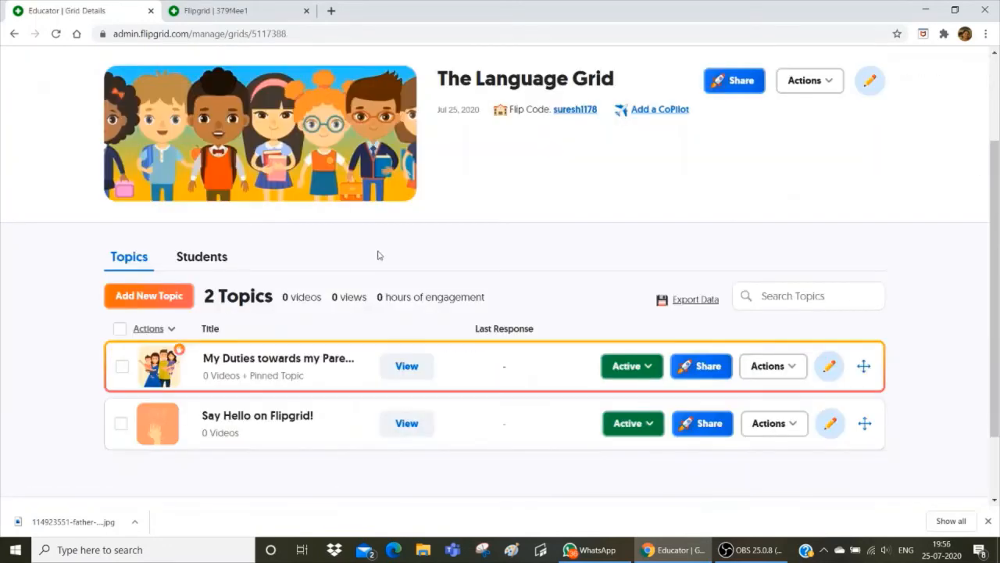
Open the My Duties towards my Parents topic for editing and review its essentials, tip and attachment settings
{"action": "left_click", "coordinate": [829, 367]}
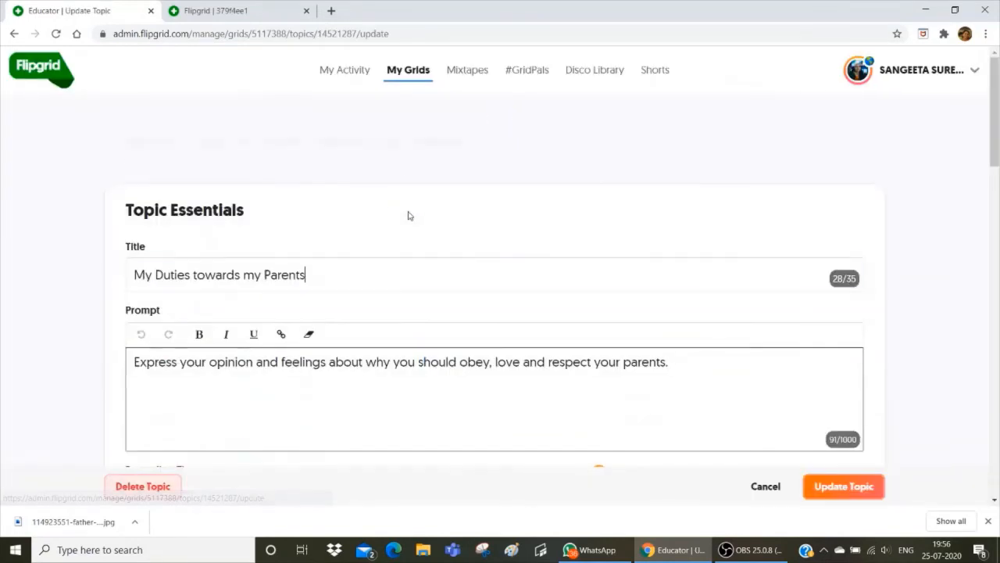
{"action": "left_click_drag", "start_coordinate": [997, 129], "coordinate": [994, 277]}
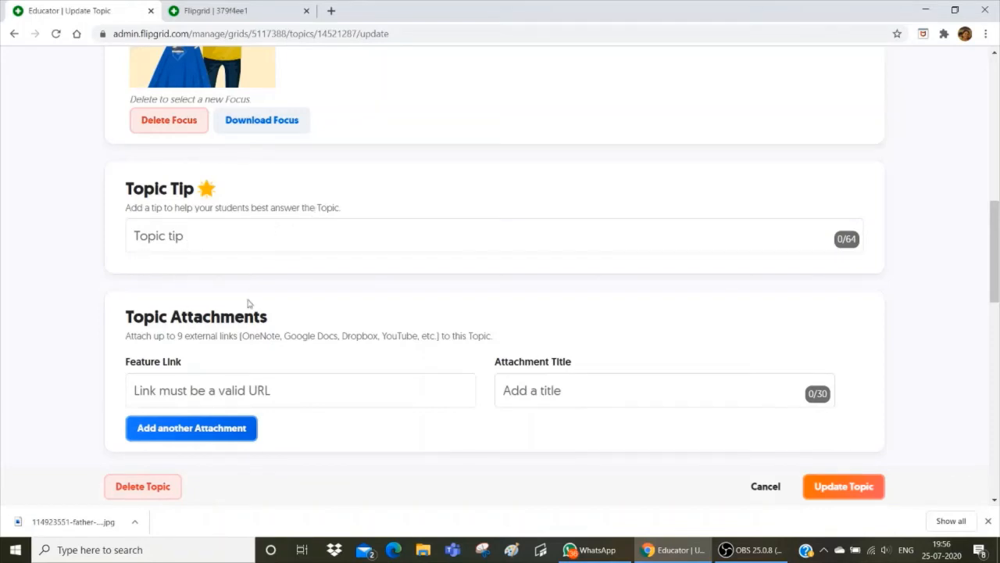
{"action": "scroll", "coordinate": [244, 301], "scroll_direction": "down", "scroll_amount": 1}
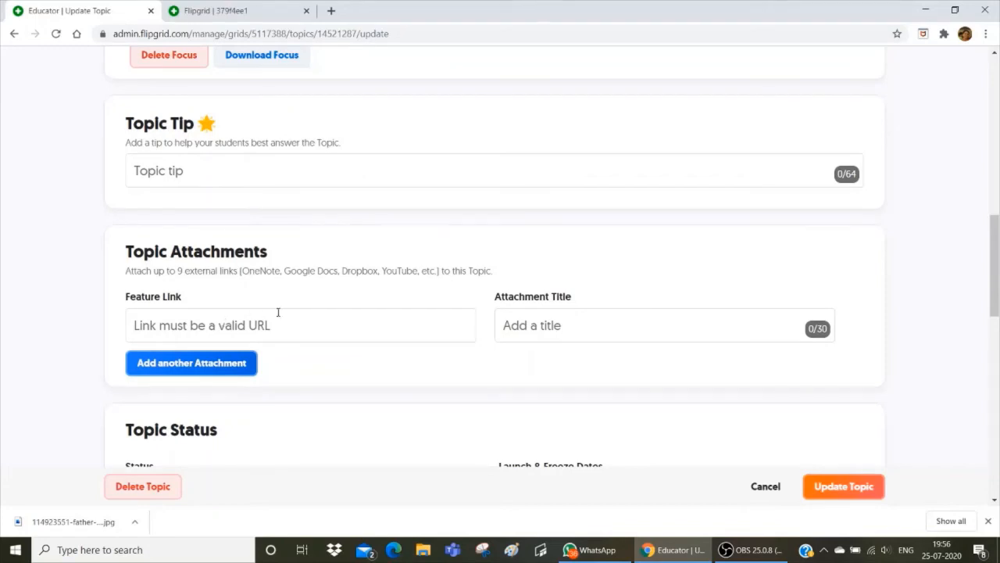
{"action": "scroll", "coordinate": [265, 314], "scroll_direction": "down", "scroll_amount": 1}
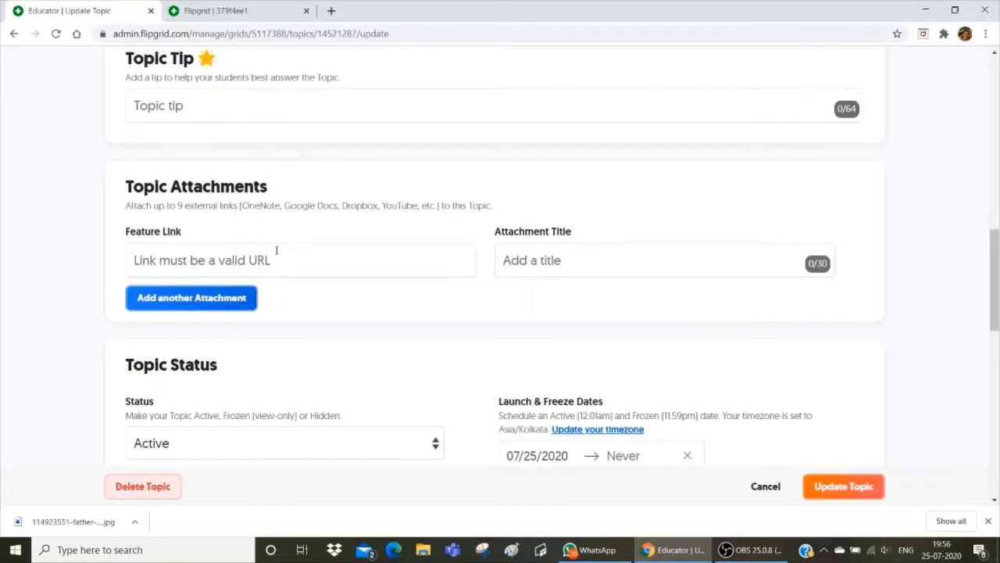
{"action": "scroll", "coordinate": [275, 250], "scroll_direction": "down", "scroll_amount": 3}
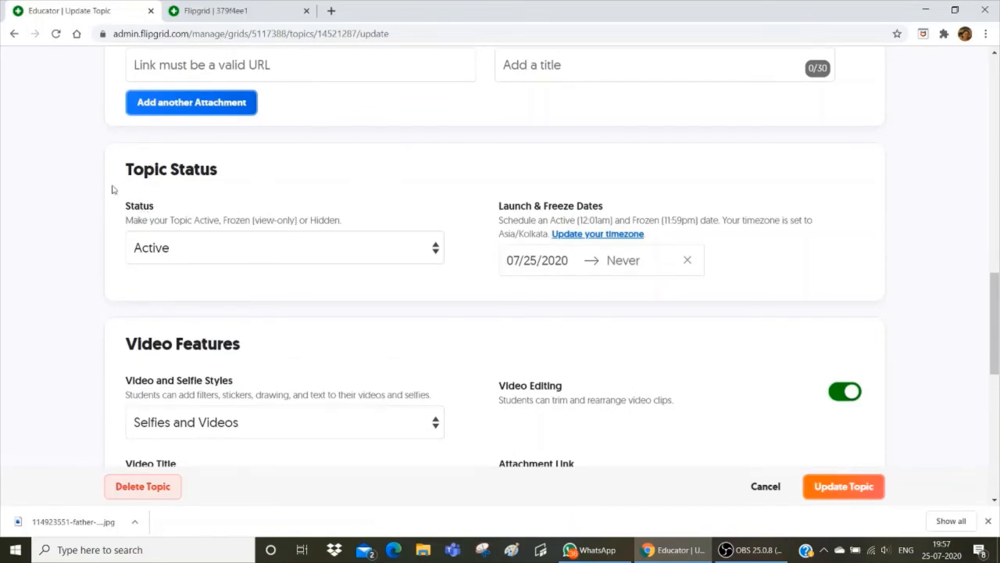
Check the topic's status options and schedule it to launch on 07/26/2020 and freeze on 08/02/2020
{"action": "left_click", "coordinate": [430, 250]}
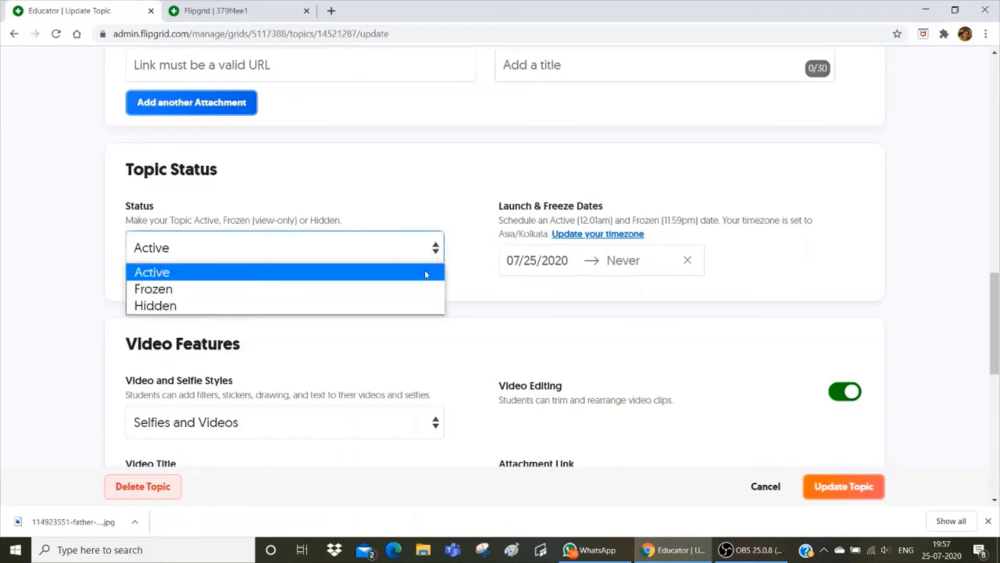
{"action": "left_click", "coordinate": [388, 249]}
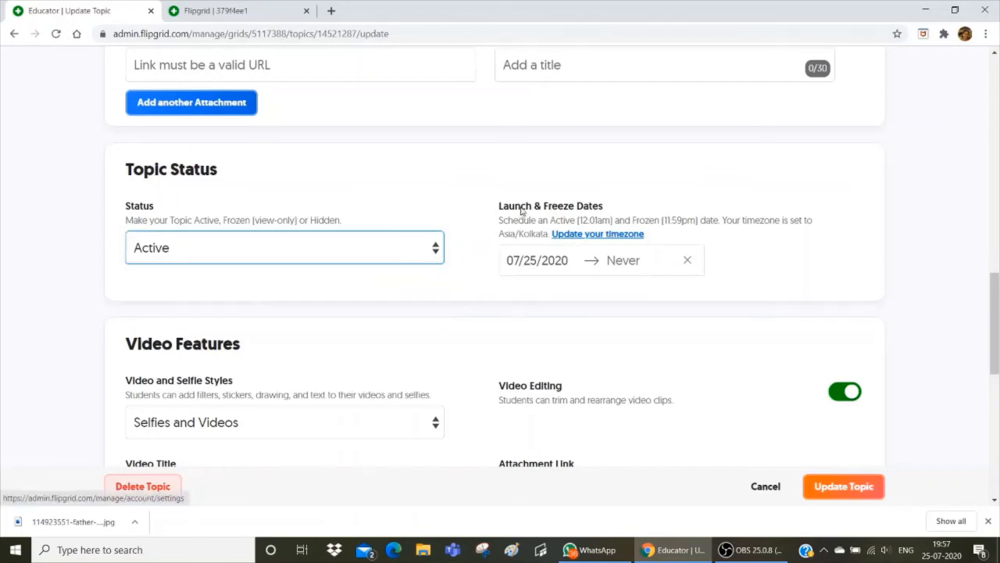
{"action": "left_click", "coordinate": [531, 266]}
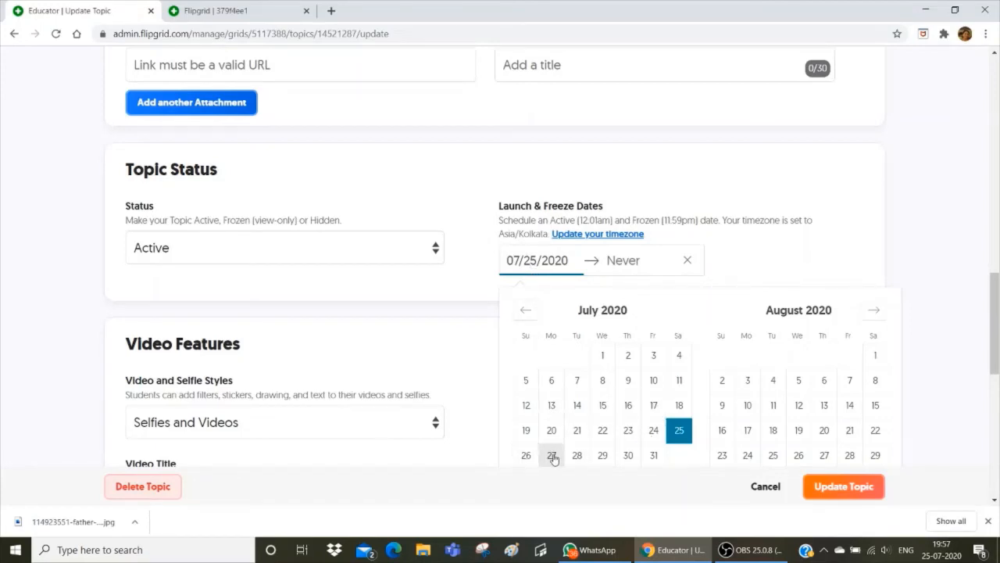
{"action": "left_click", "coordinate": [525, 455]}
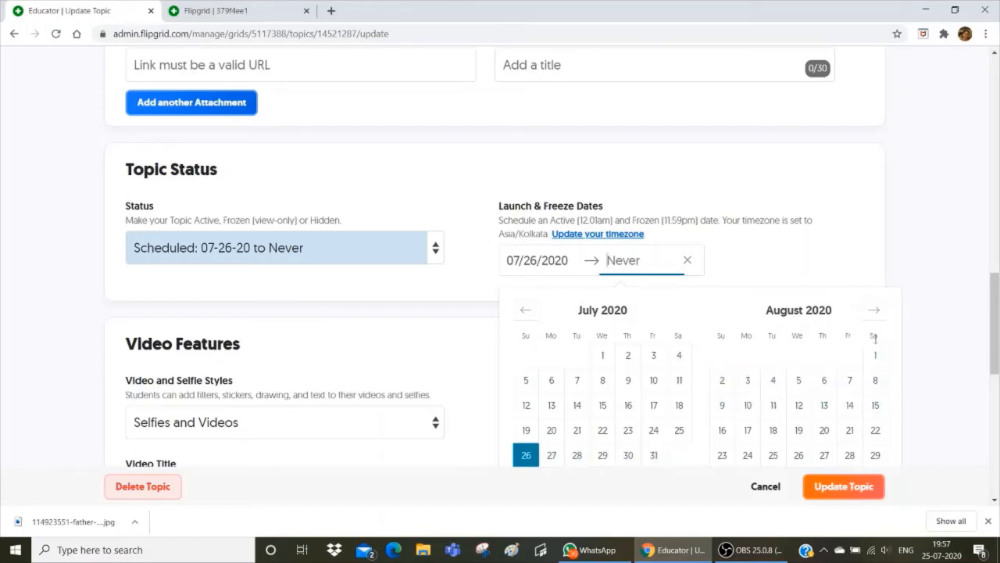
{"action": "left_click", "coordinate": [720, 380]}
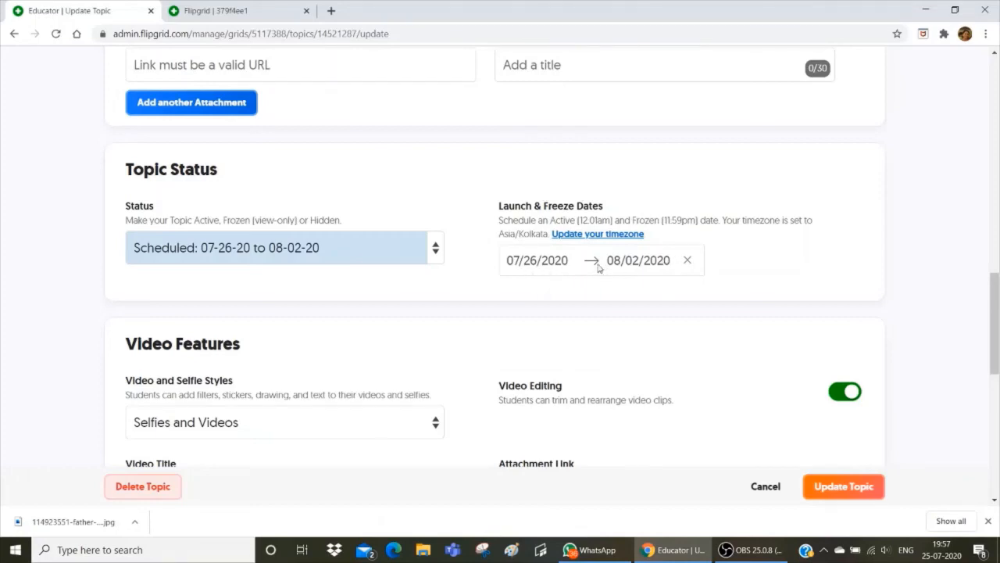
Review the topic's Video Features, checking the Video and Selfie Styles options and switching Student-to-Student Replies off and back on
{"action": "scroll", "coordinate": [602, 270], "scroll_direction": "down", "scroll_amount": 2}
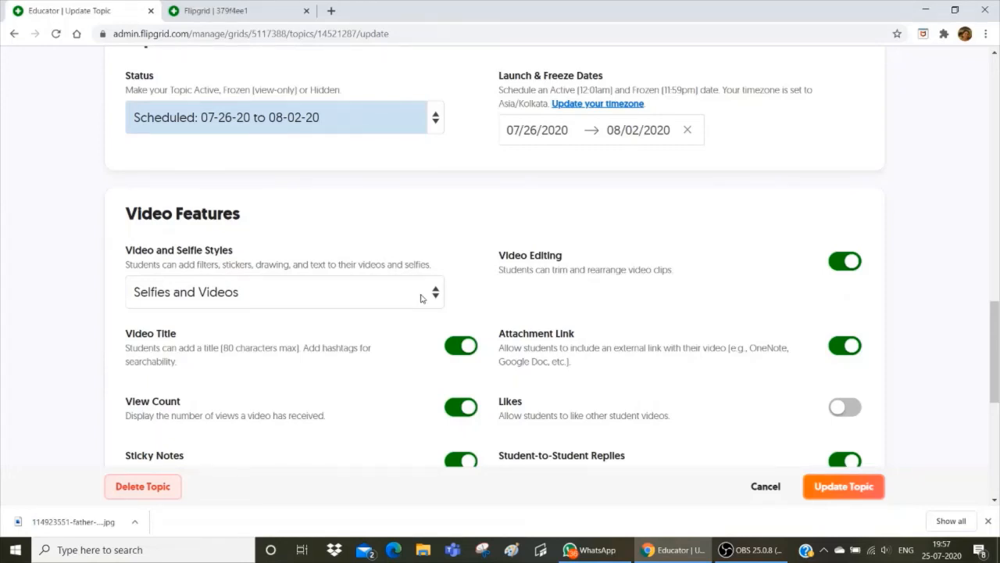
{"action": "left_click", "coordinate": [305, 299]}
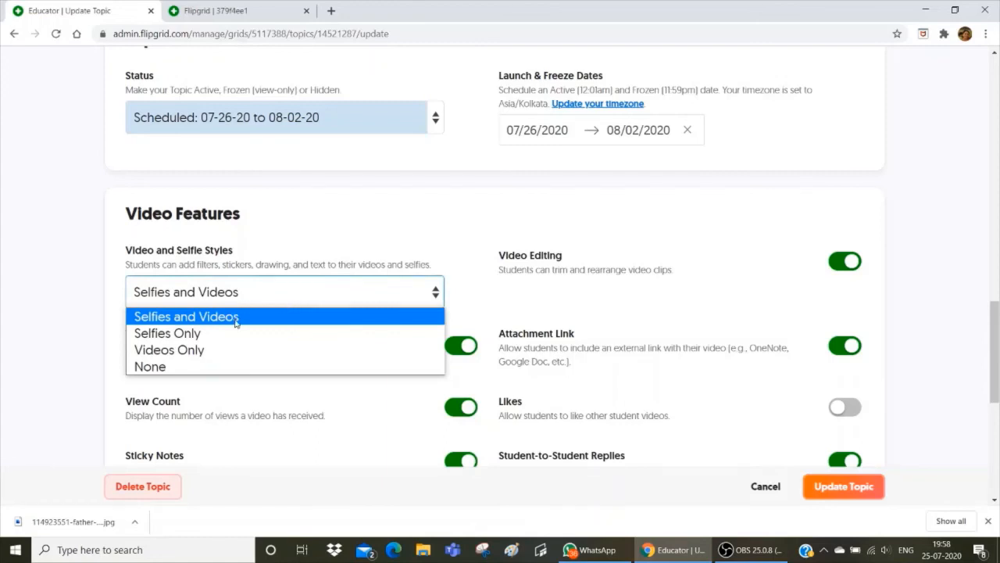
{"action": "left_click", "coordinate": [256, 297]}
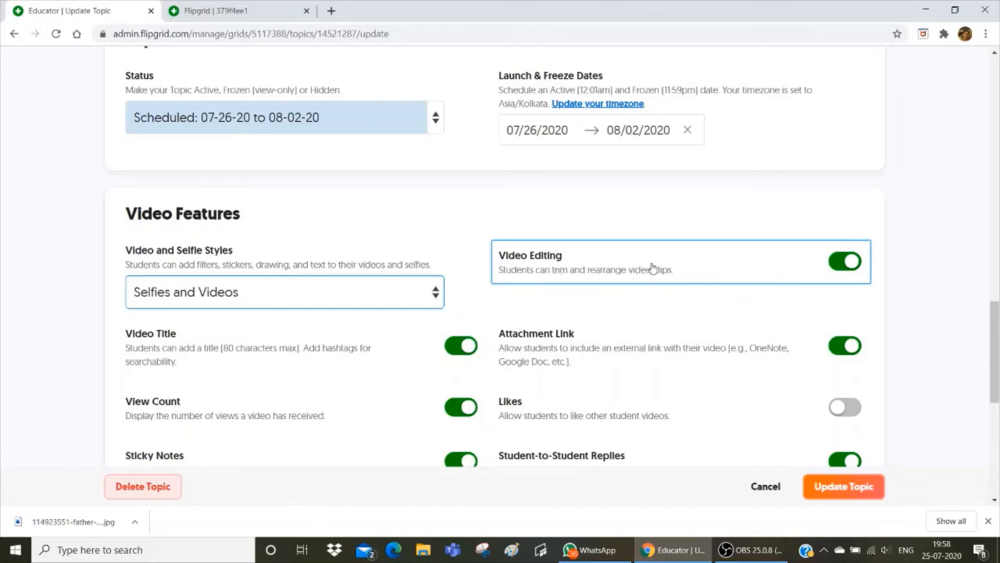
{"action": "scroll", "coordinate": [653, 267], "scroll_direction": "down", "scroll_amount": 1}
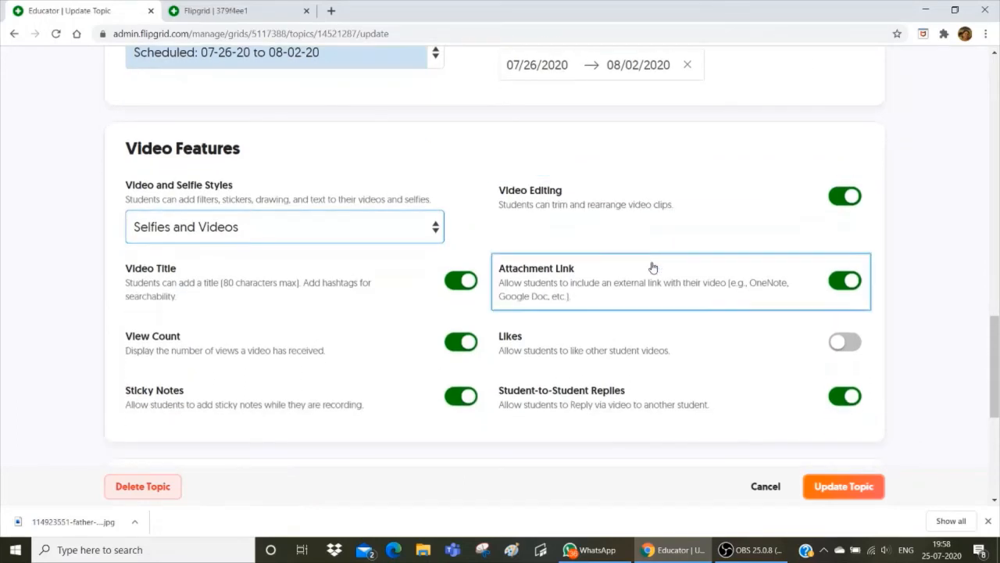
{"action": "scroll", "coordinate": [653, 268], "scroll_direction": "up", "scroll_amount": 1}
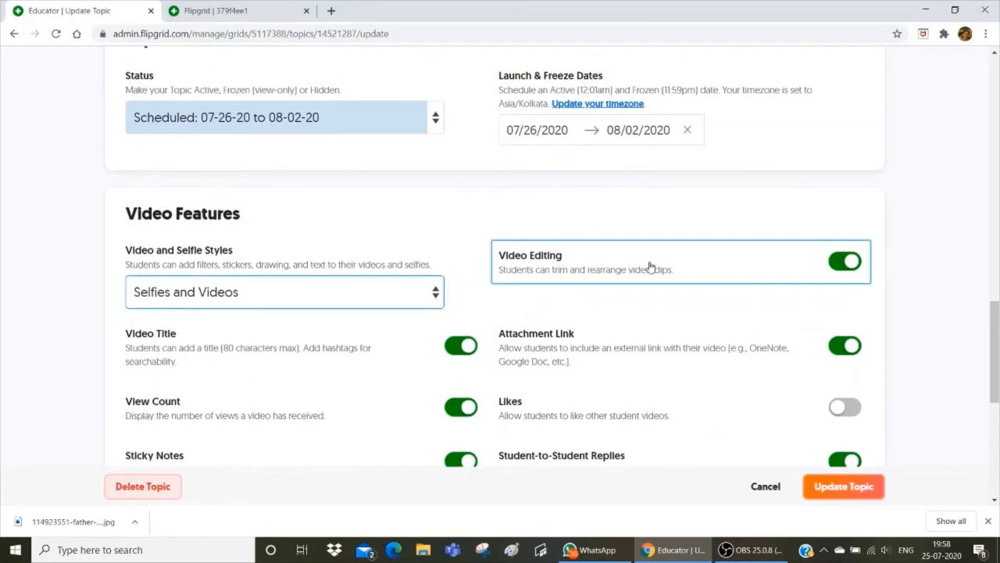
{"action": "scroll", "coordinate": [650, 267], "scroll_direction": "down", "scroll_amount": 1}
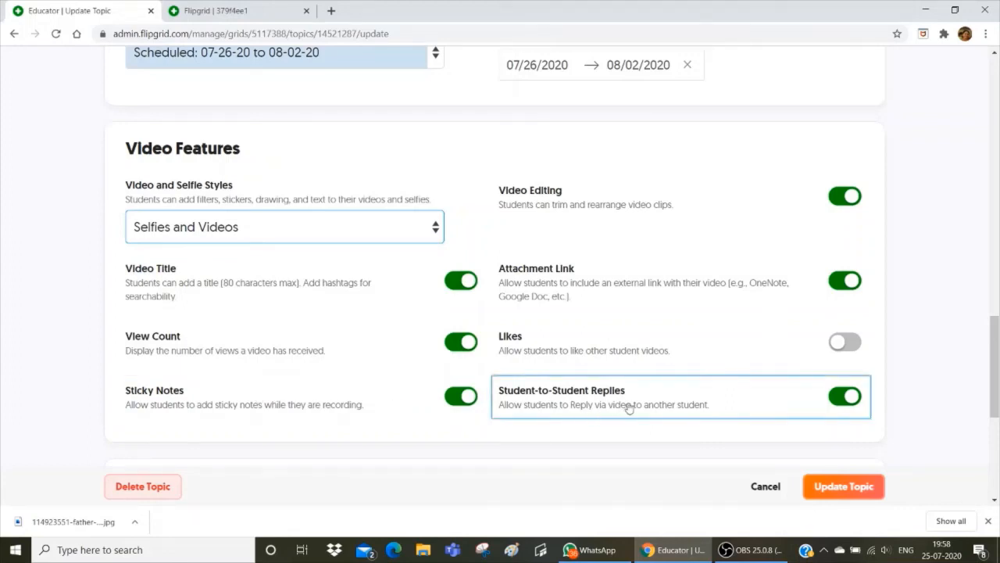
{"action": "left_click", "coordinate": [835, 398]}
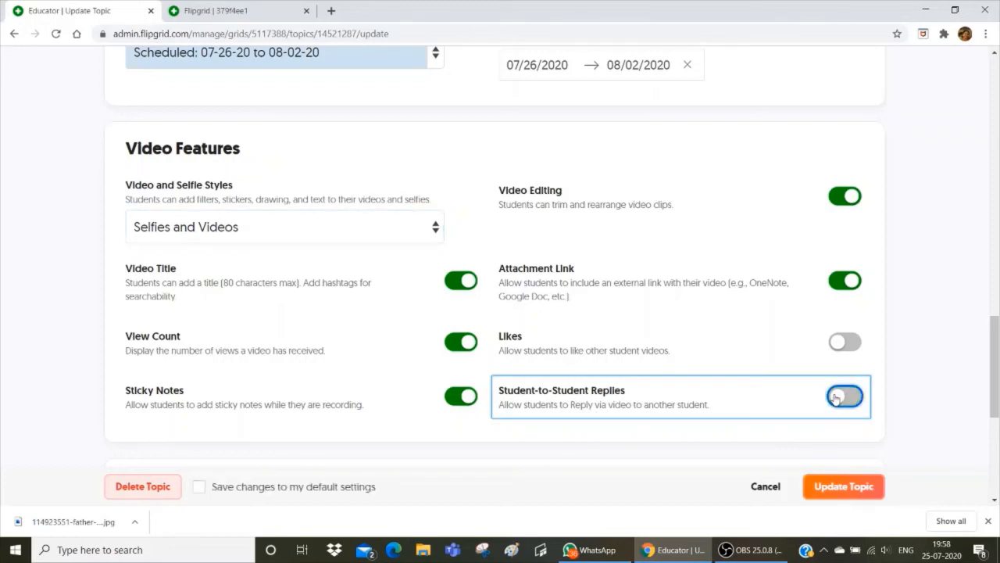
{"action": "left_click", "coordinate": [847, 397]}
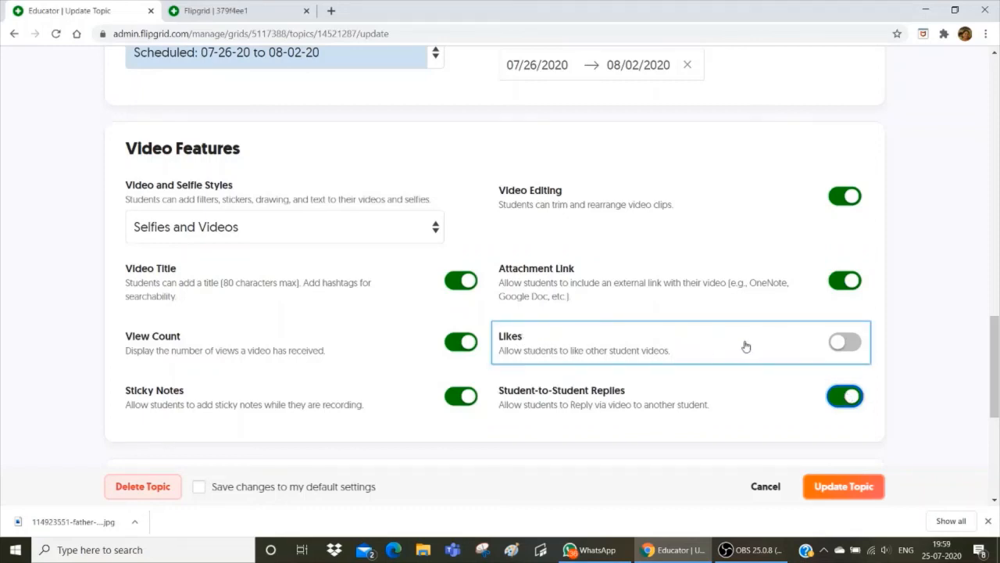
Allow students to like other student videos, keep Basic Feedback and save the updated topic
{"action": "left_click", "coordinate": [853, 343]}
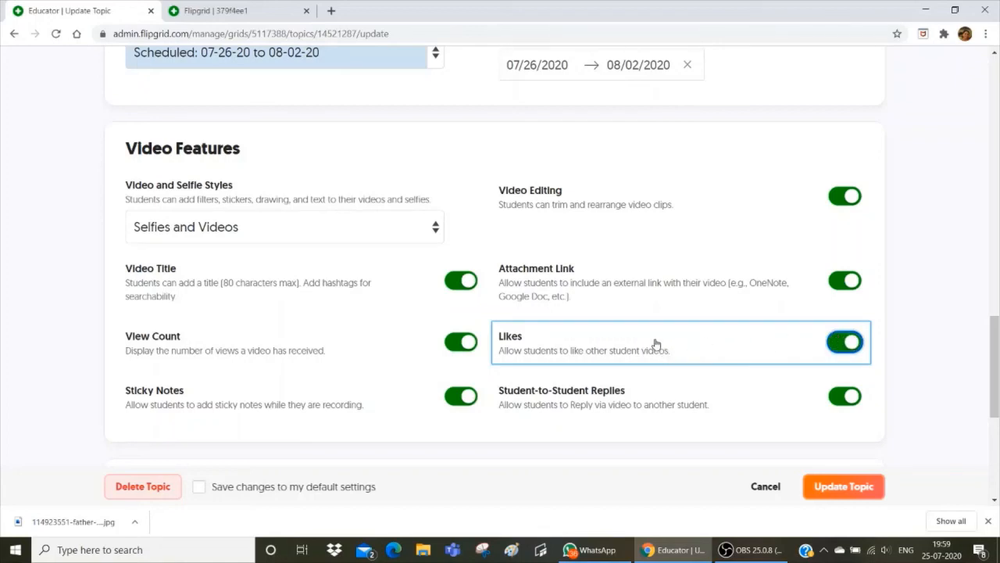
{"action": "scroll", "coordinate": [655, 344], "scroll_direction": "down", "scroll_amount": 2}
{"action": "scroll", "coordinate": [459, 307], "scroll_direction": "down", "scroll_amount": 3}
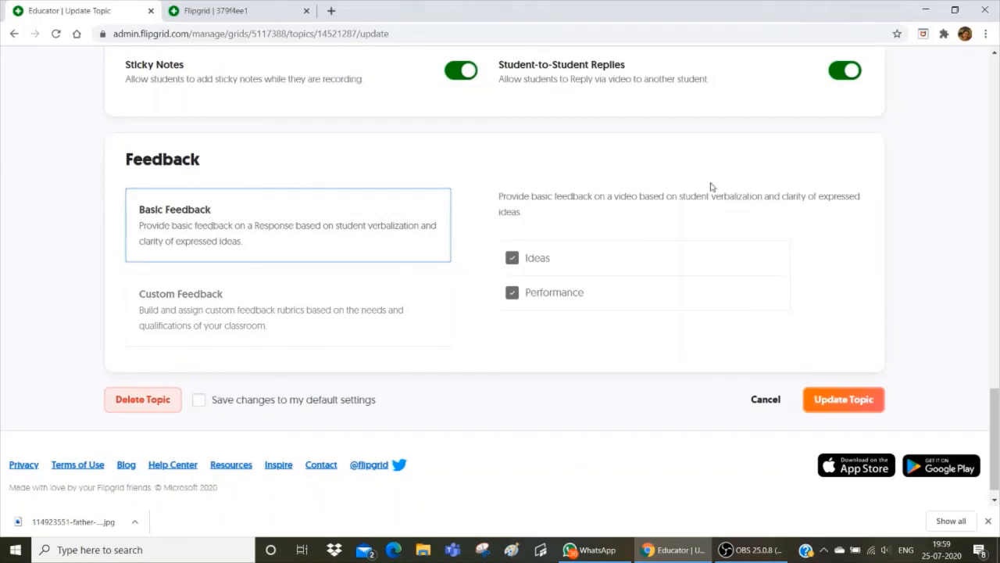
{"action": "left_click", "coordinate": [840, 398]}
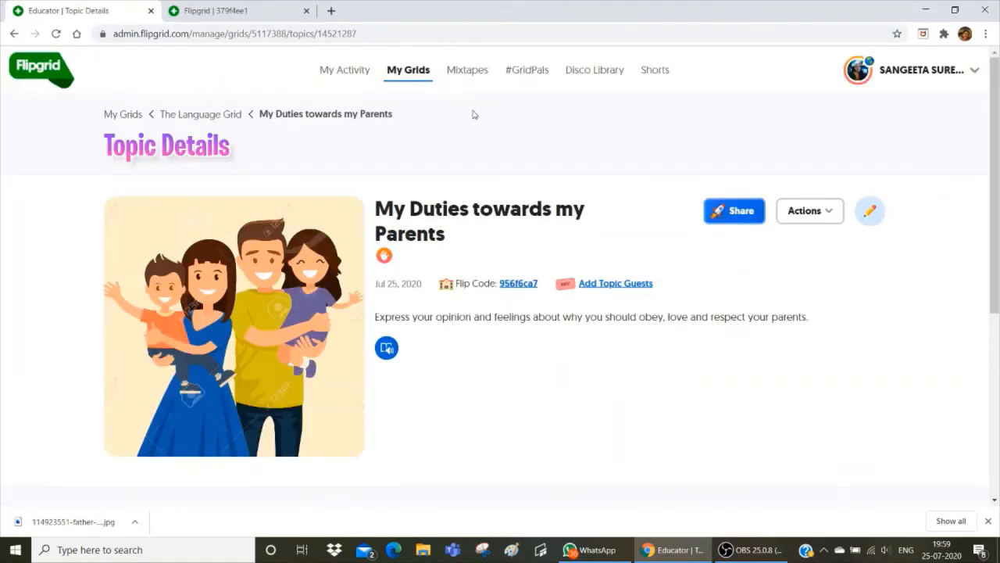
Examine the updated topic's details page down to its responses area
{"action": "scroll", "coordinate": [472, 115], "scroll_direction": "down", "scroll_amount": 1}
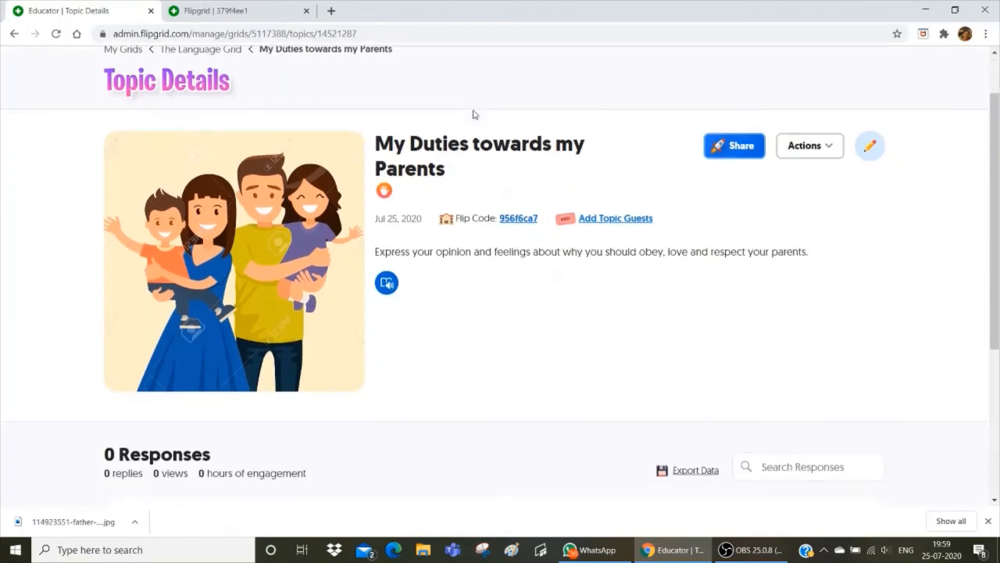
{"action": "scroll", "coordinate": [473, 114], "scroll_direction": "down", "scroll_amount": 4}
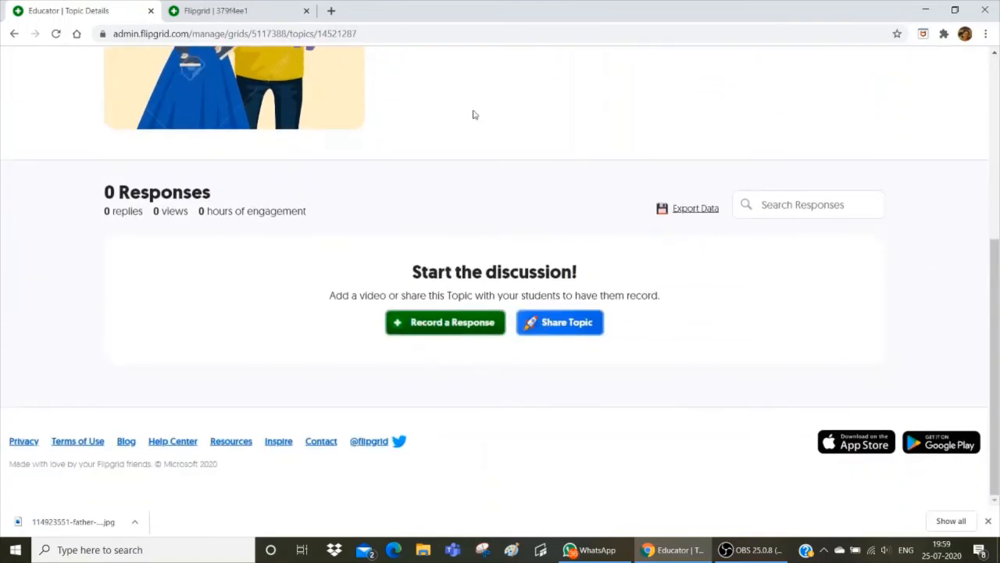
{"action": "scroll", "coordinate": [473, 115], "scroll_direction": "up", "scroll_amount": 5}
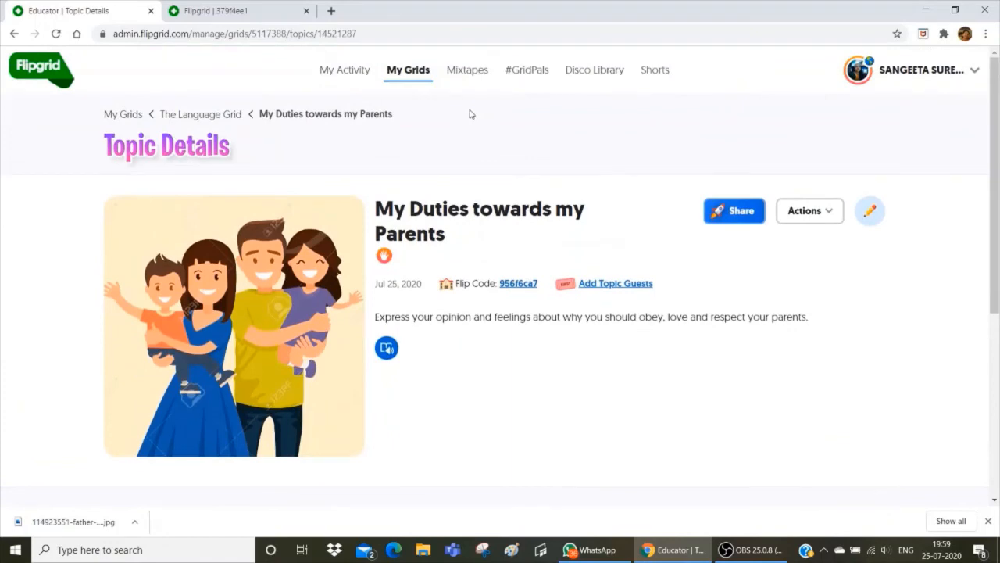
Return to The Language Grid, view the scheduled My Duties towards my Parents topic's public page and close the extra pages
{"action": "left_click", "coordinate": [202, 114]}
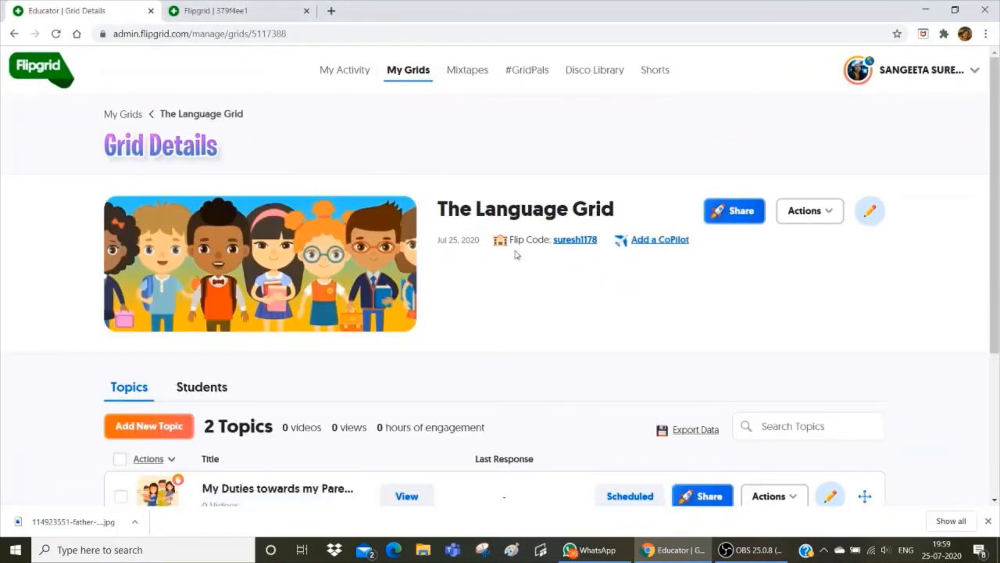
{"action": "scroll", "coordinate": [515, 256], "scroll_direction": "down", "scroll_amount": 3}
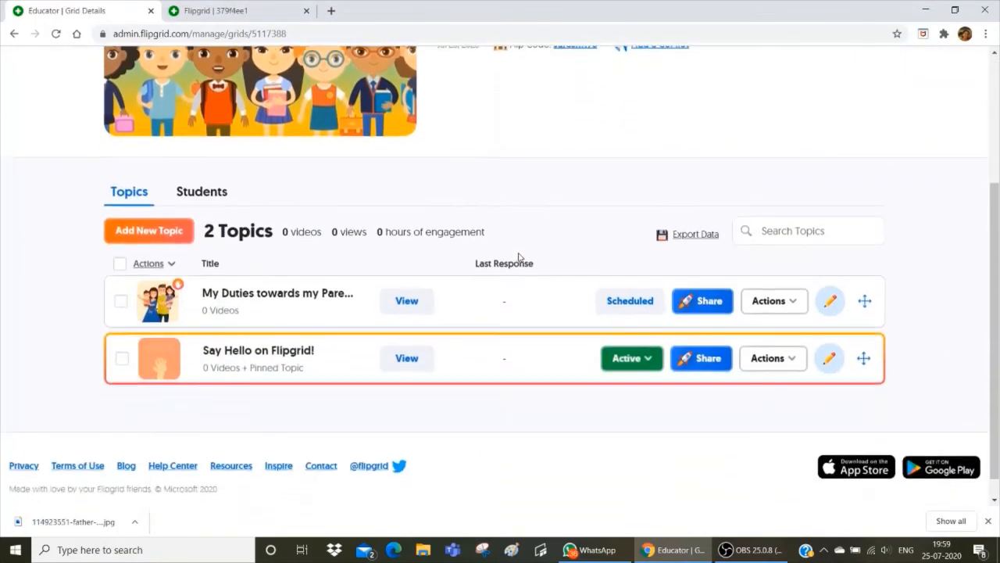
{"action": "left_click", "coordinate": [407, 303]}
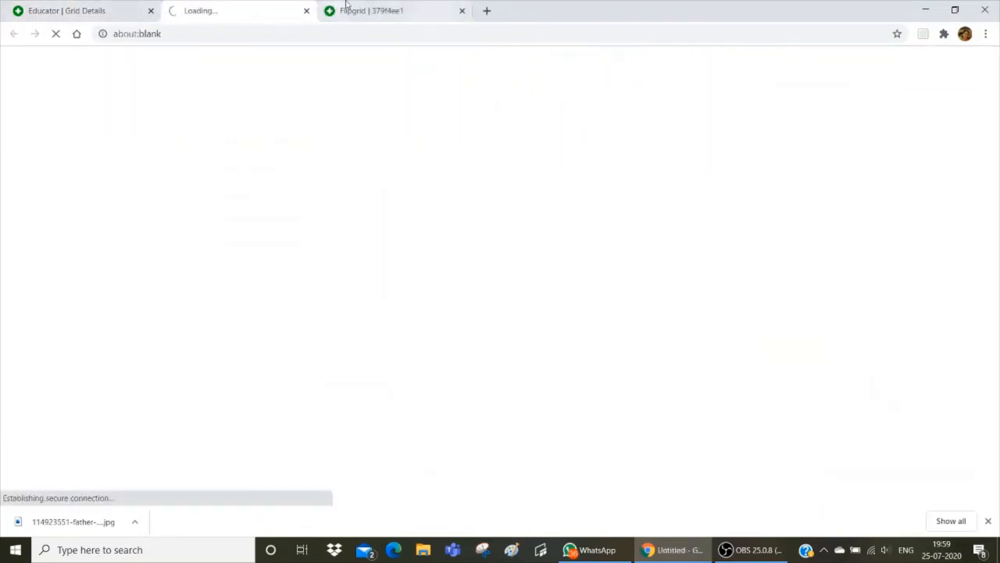
{"action": "left_click", "coordinate": [367, 10]}
{"action": "left_click", "coordinate": [461, 10]}
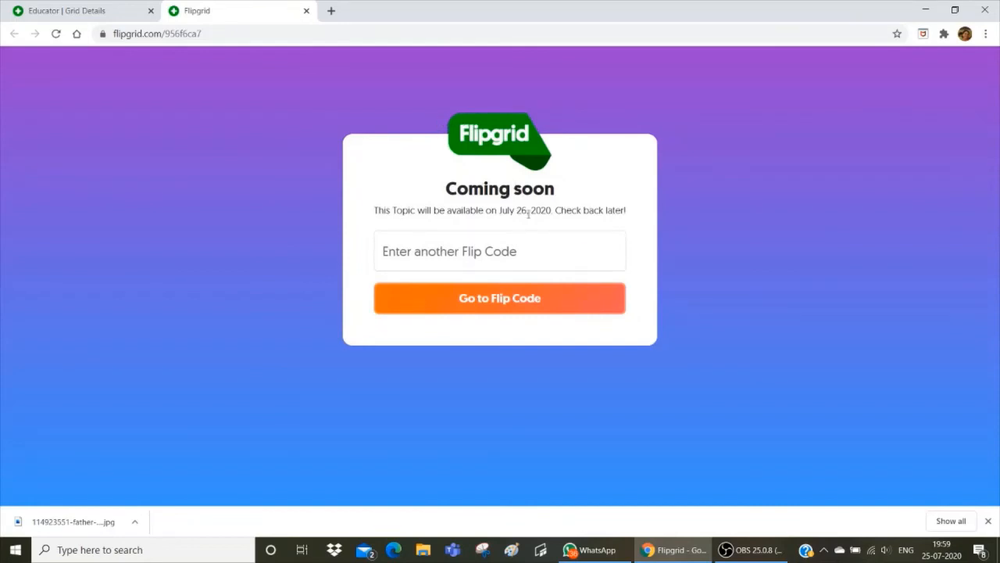
{"action": "left_click", "coordinate": [306, 11]}
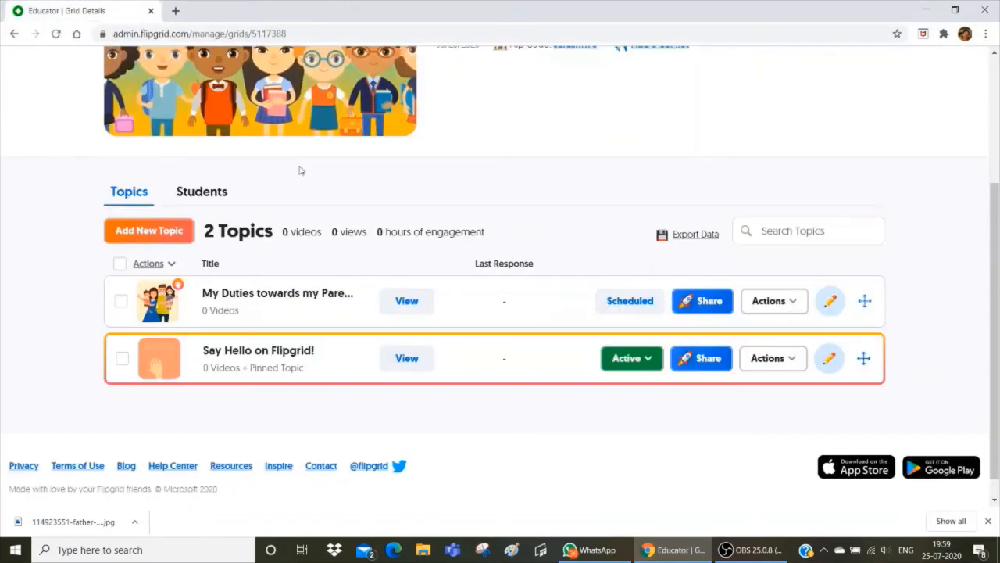
View the Say Hello on Flipgrid! topic's student page, logging in with Microsoft, and examine its prompt and responses area
{"action": "left_click", "coordinate": [416, 362]}
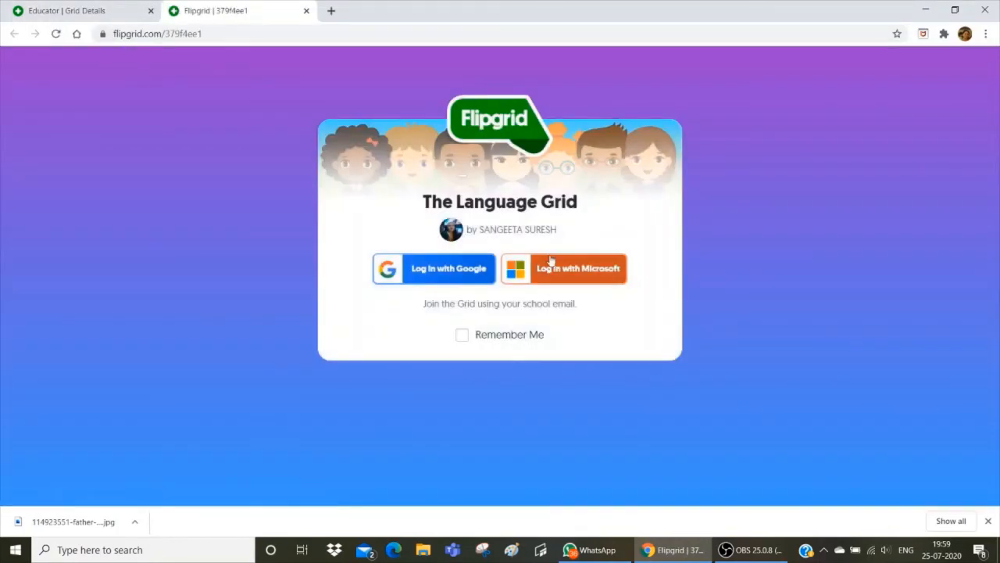
{"action": "left_click", "coordinate": [551, 262]}
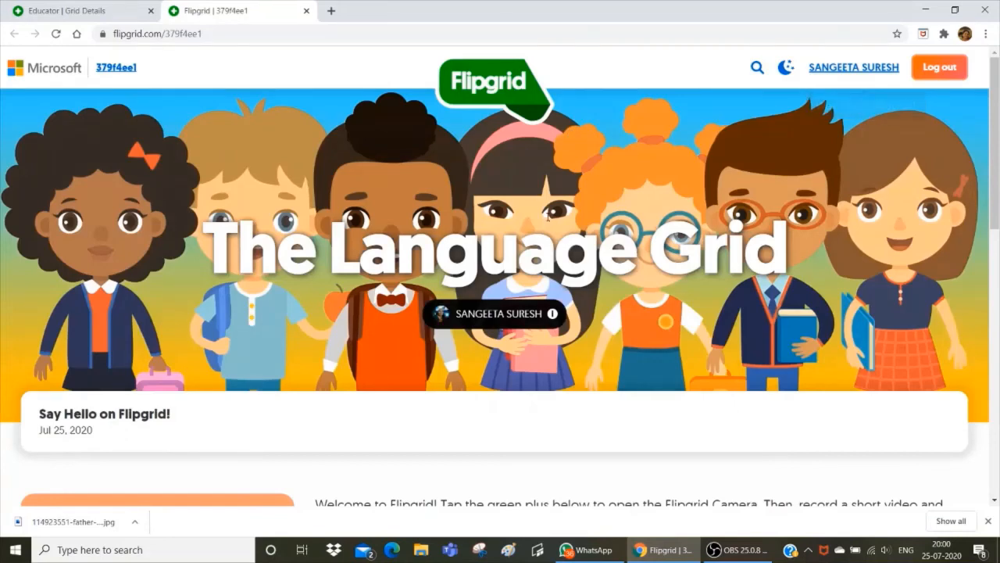
{"action": "scroll", "coordinate": [531, 223], "scroll_direction": "down", "scroll_amount": 3}
{"action": "scroll", "coordinate": [429, 220], "scroll_direction": "down", "scroll_amount": 3}
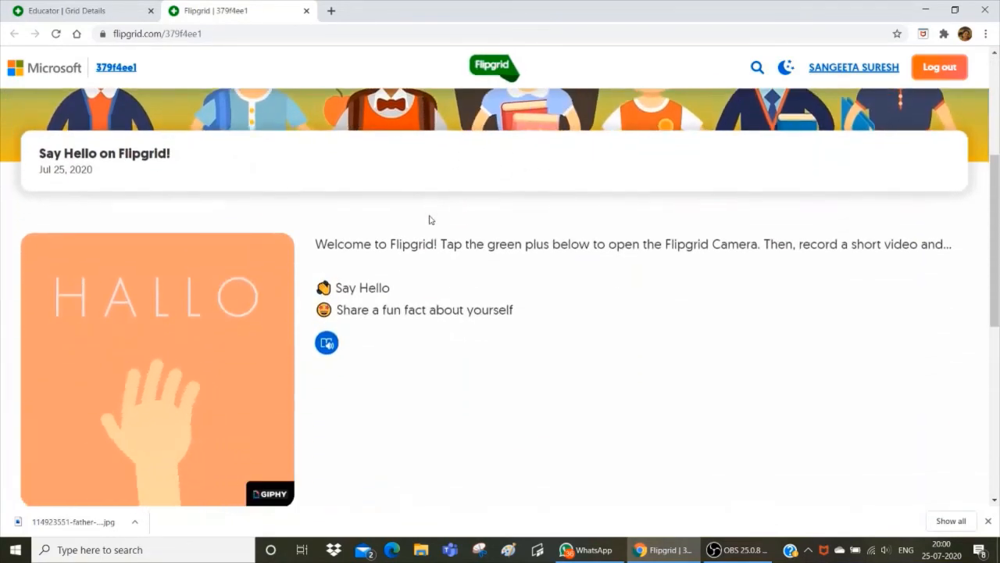
{"action": "scroll", "coordinate": [429, 170], "scroll_direction": "down", "scroll_amount": 4}
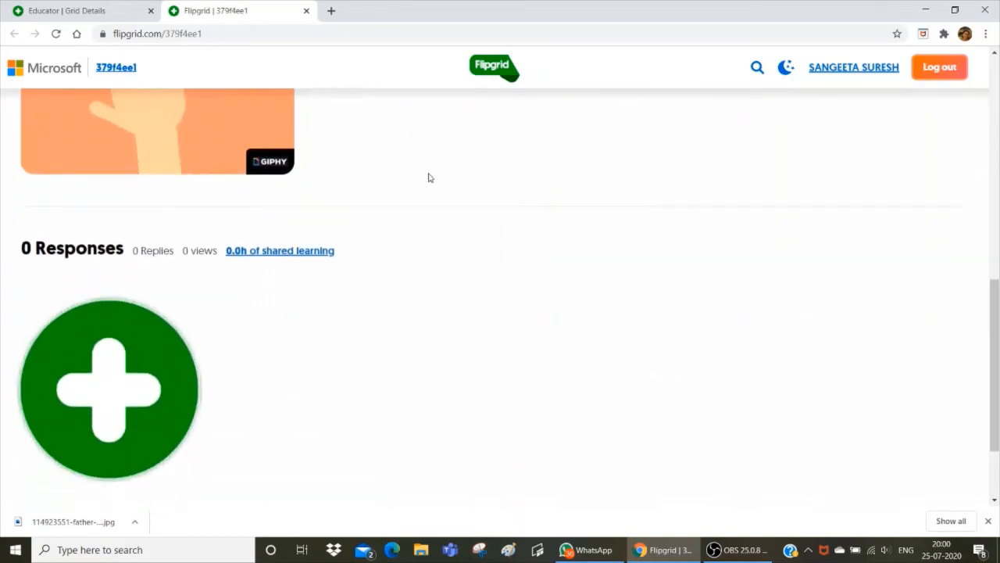